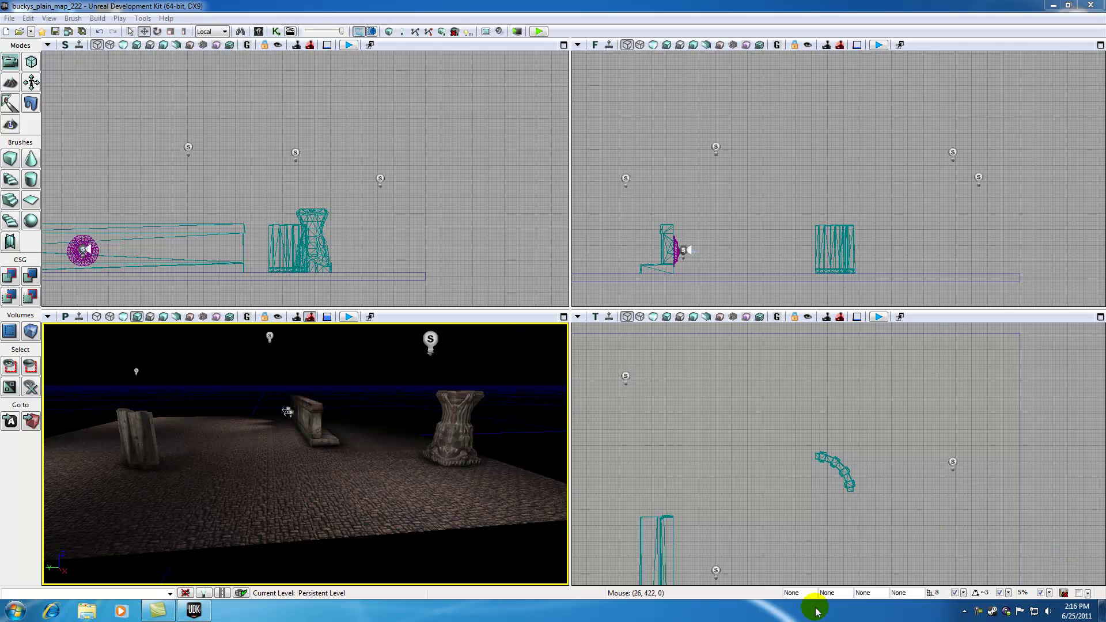
Step: Look around the level's pillars, briefly opening and closing Kismet and the volume type list
drag(209, 378, 209, 378)
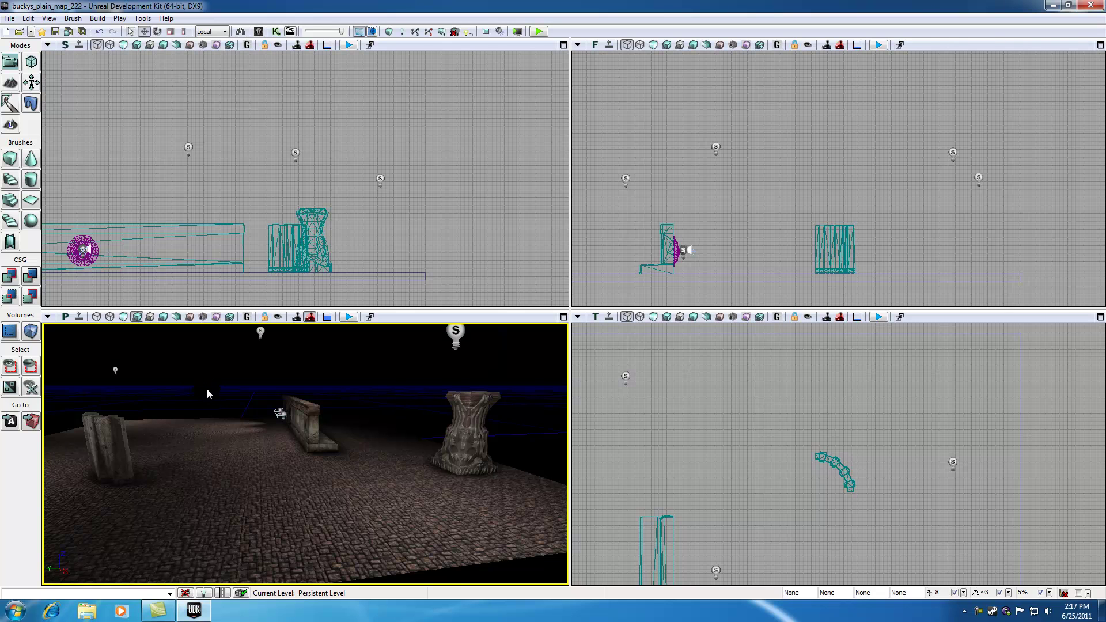
drag(206, 390, 195, 399)
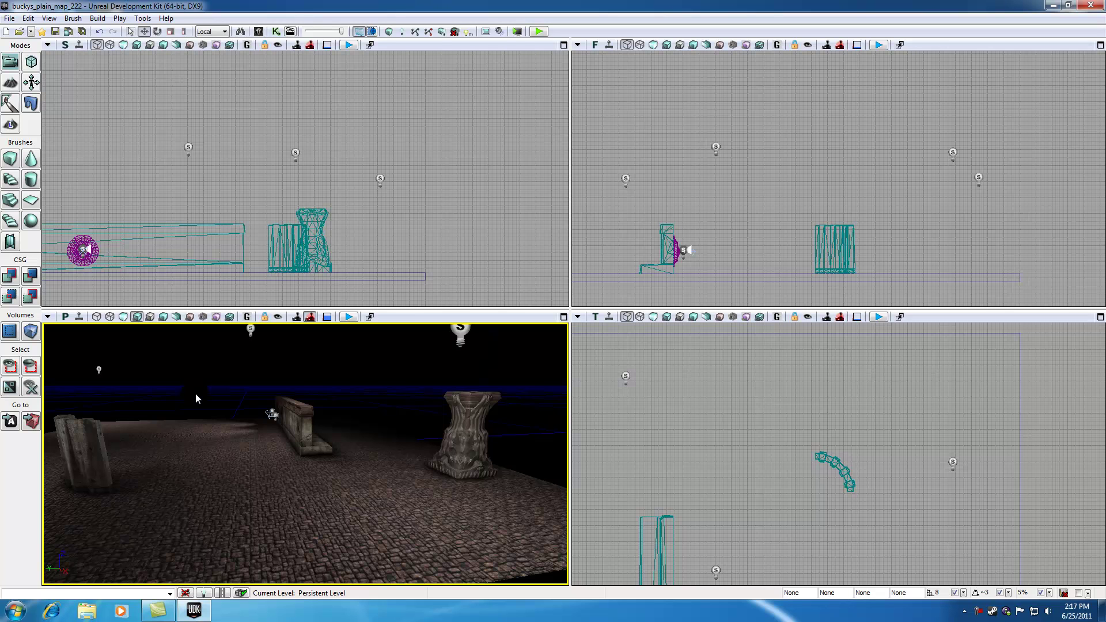
click(276, 31)
click(1088, 7)
drag(198, 441, 201, 441)
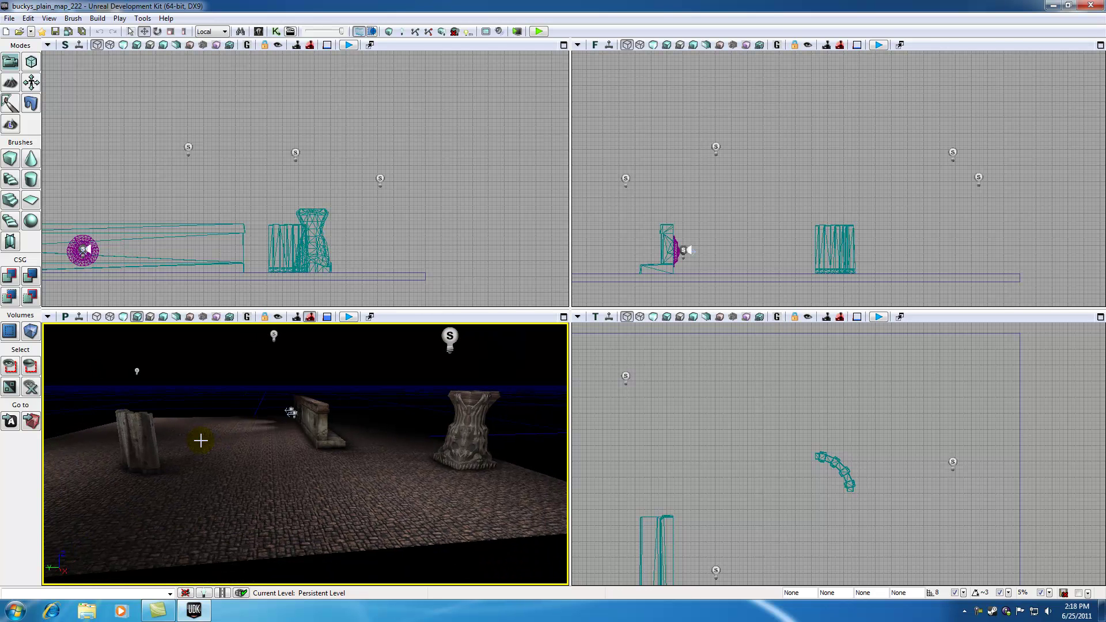
drag(200, 441, 175, 493)
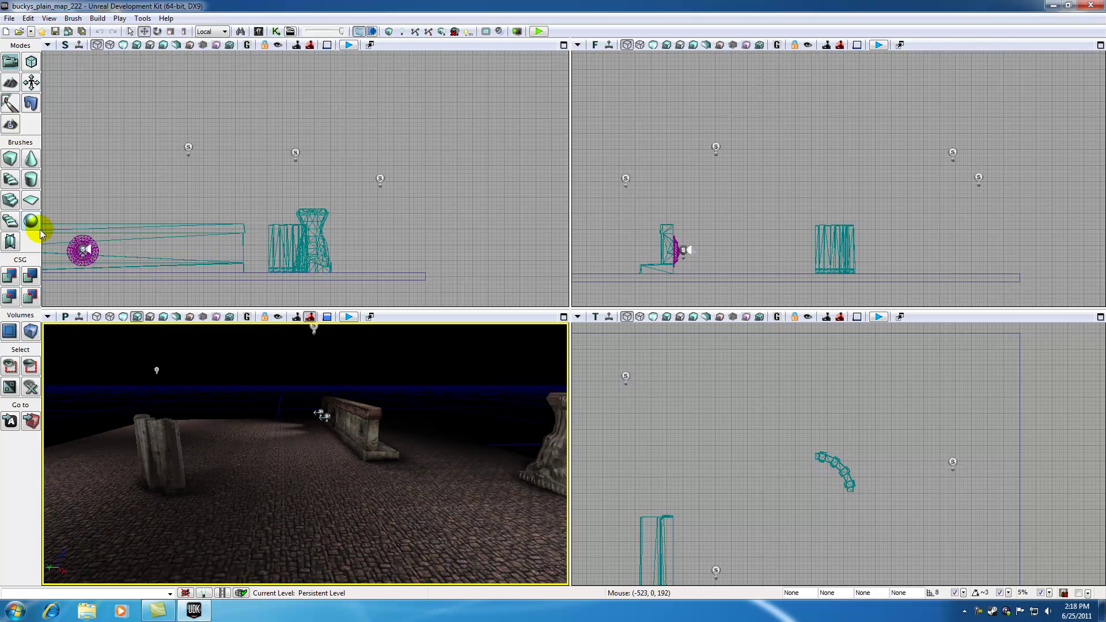
click(30, 334)
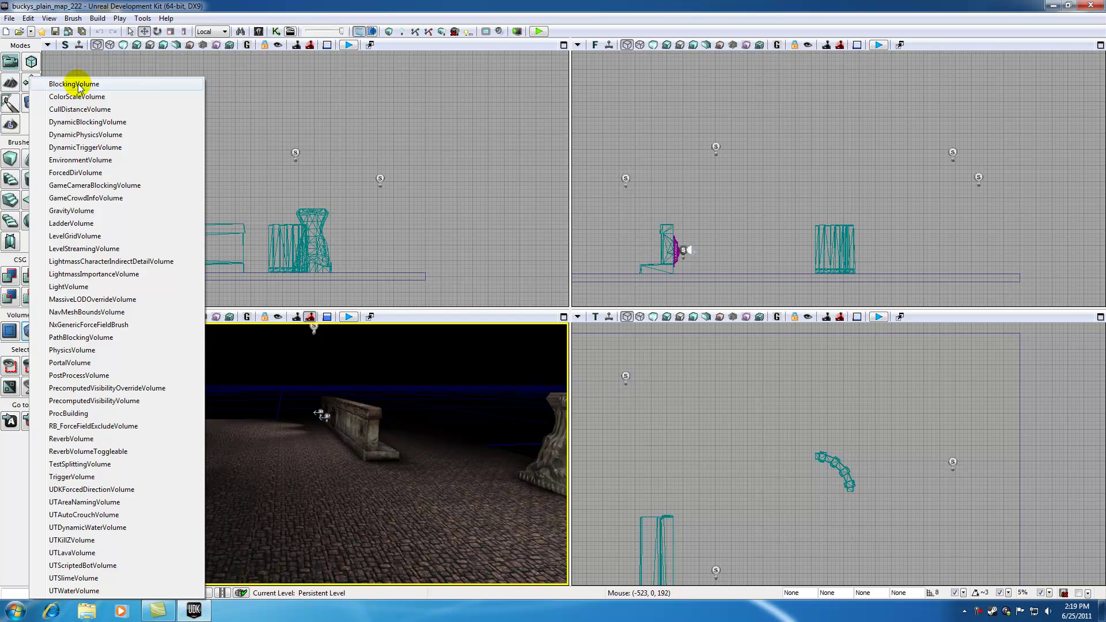
click(249, 365)
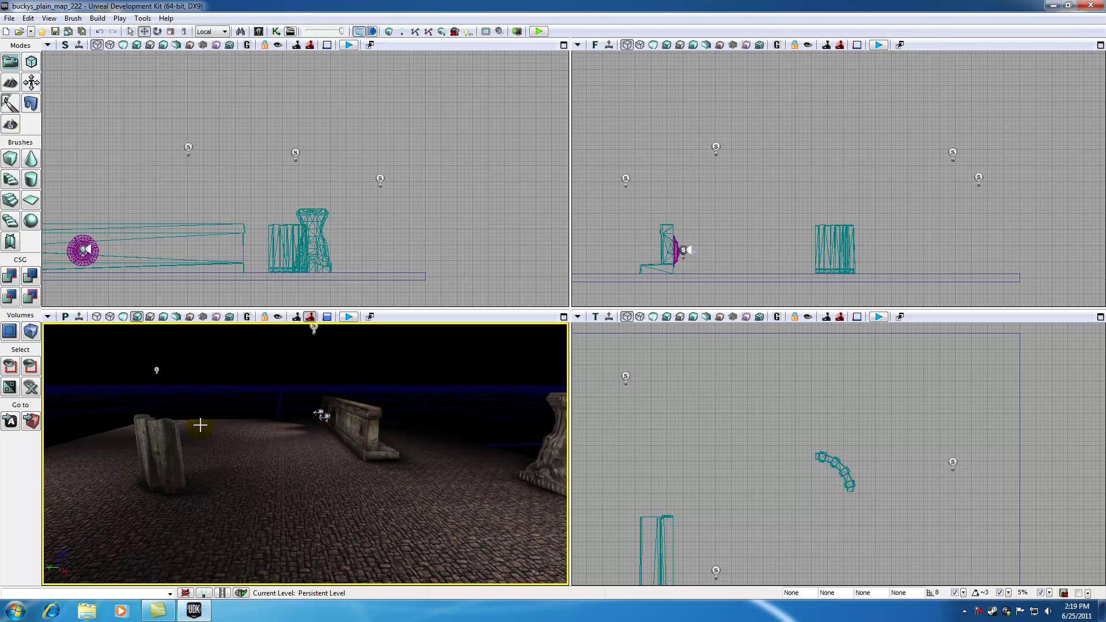
Step: Build a cube brush with X 512 and Y 512, keeping Z at 256
right_click(11, 160)
click(730, 328)
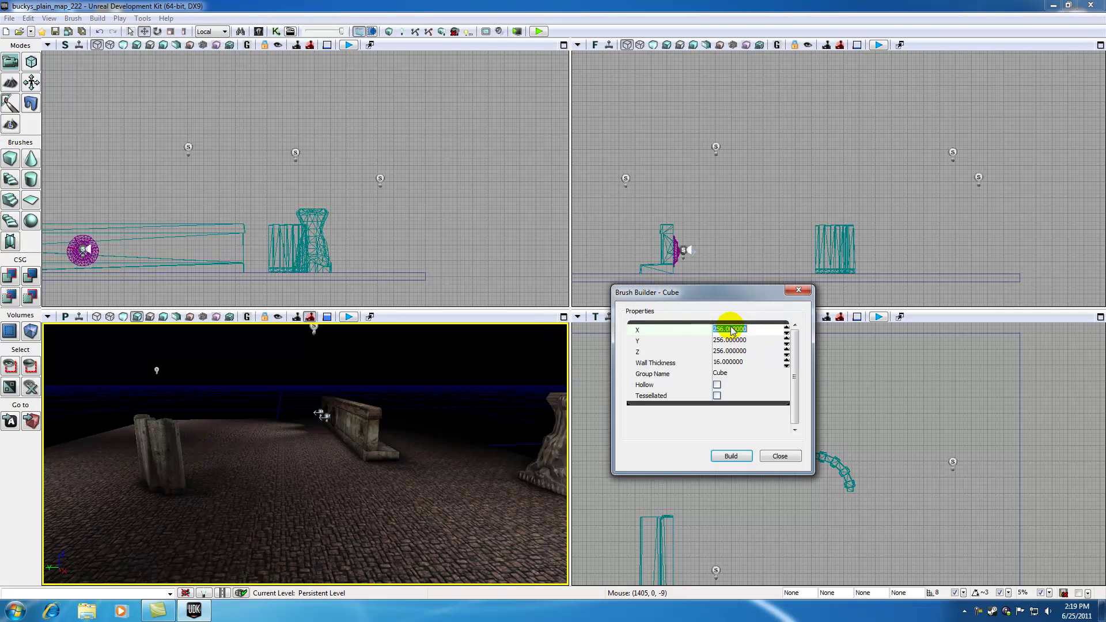
text(512)
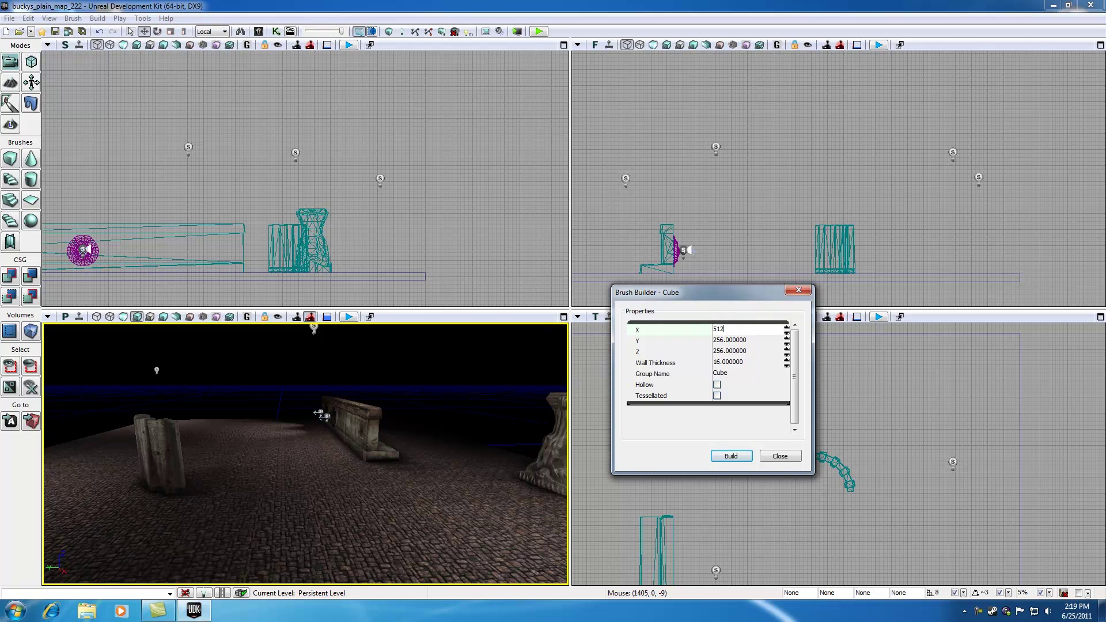
click(730, 340)
text(512)
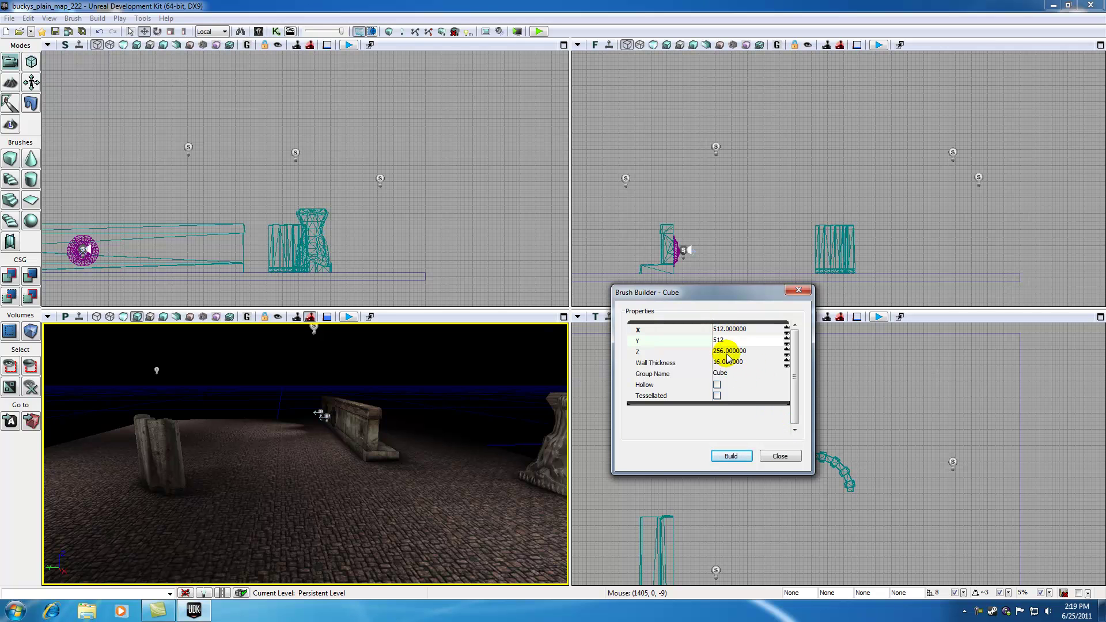
click(730, 351)
click(731, 457)
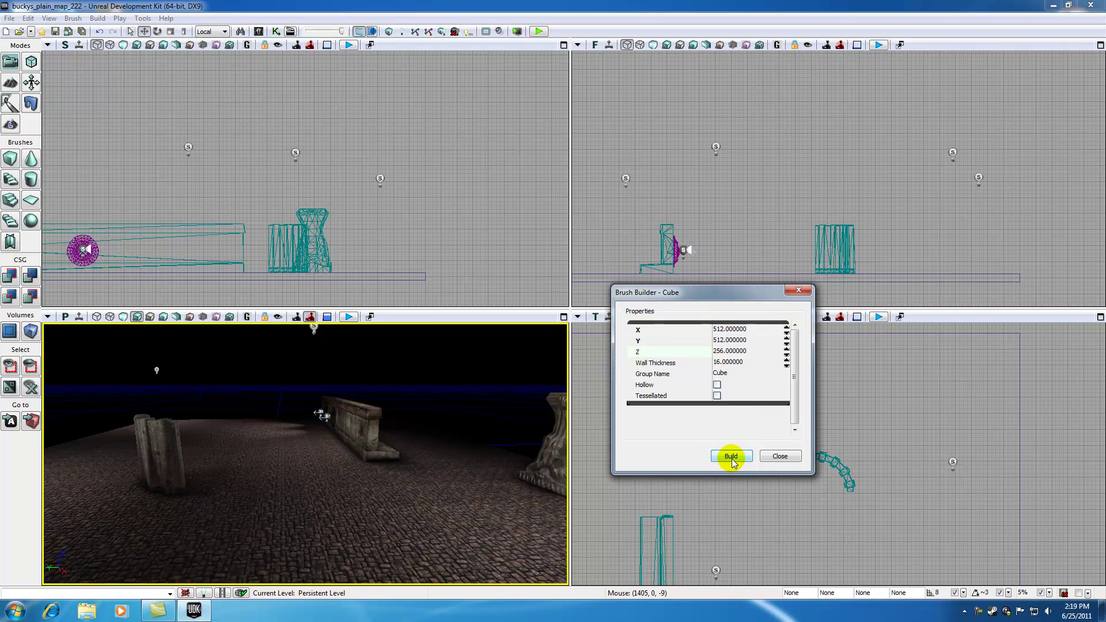
click(799, 290)
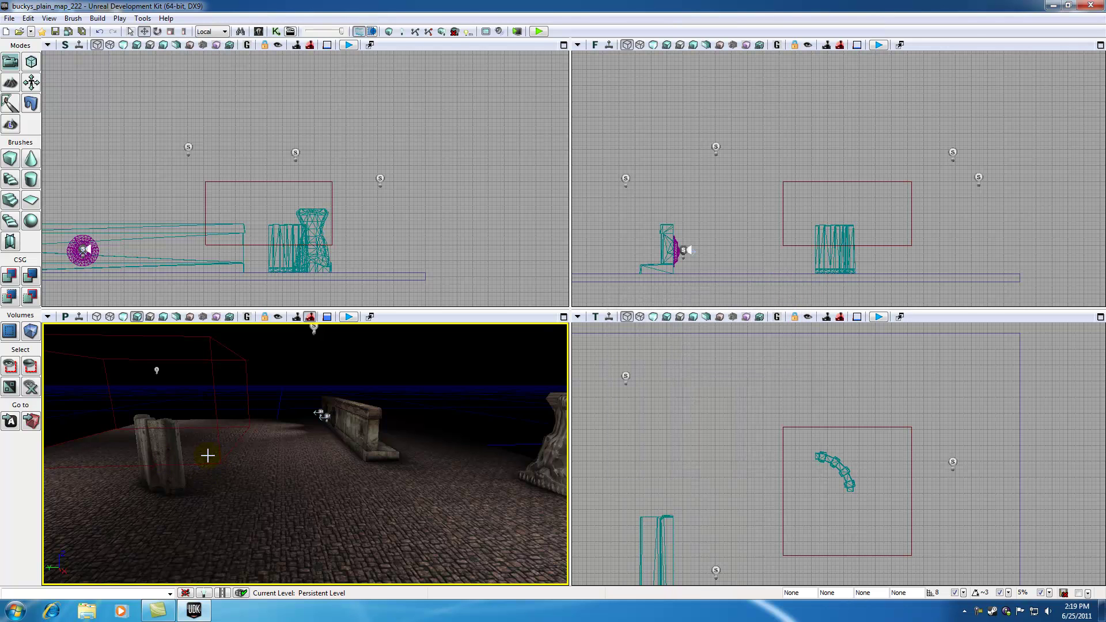
Step: Drag the 512 × 512 × 256 builder brush until it sits evenly around the standing pillar
mouse_move(161, 441)
mouse_down()
mouse_move(173, 442)
mouse_move(160, 439)
mouse_move(167, 464)
mouse_up()
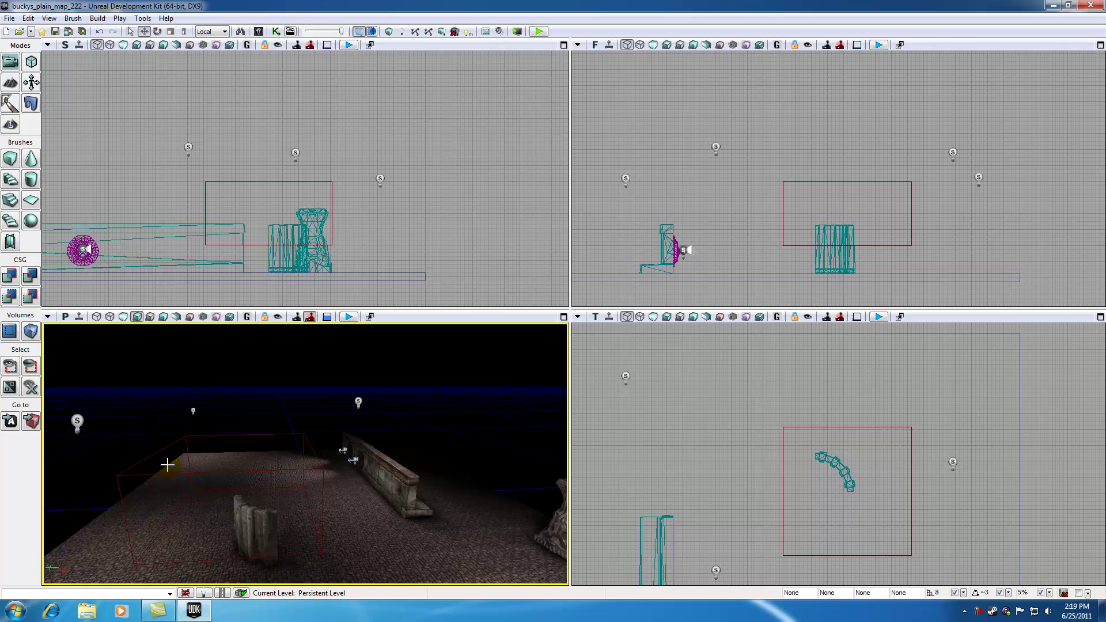
click(331, 195)
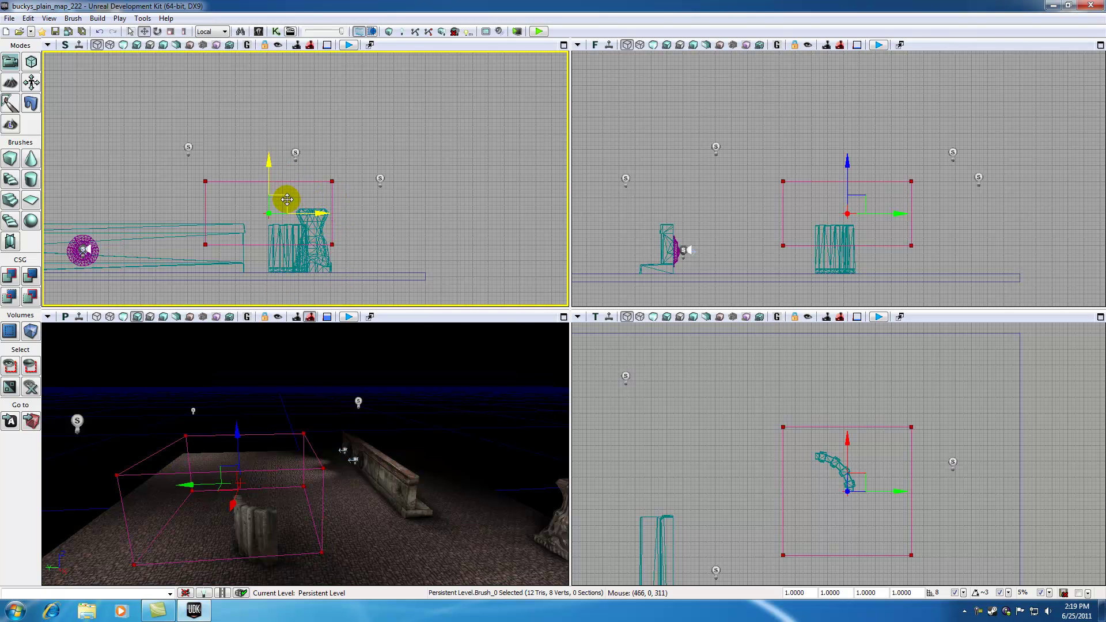
drag(286, 199, 319, 227)
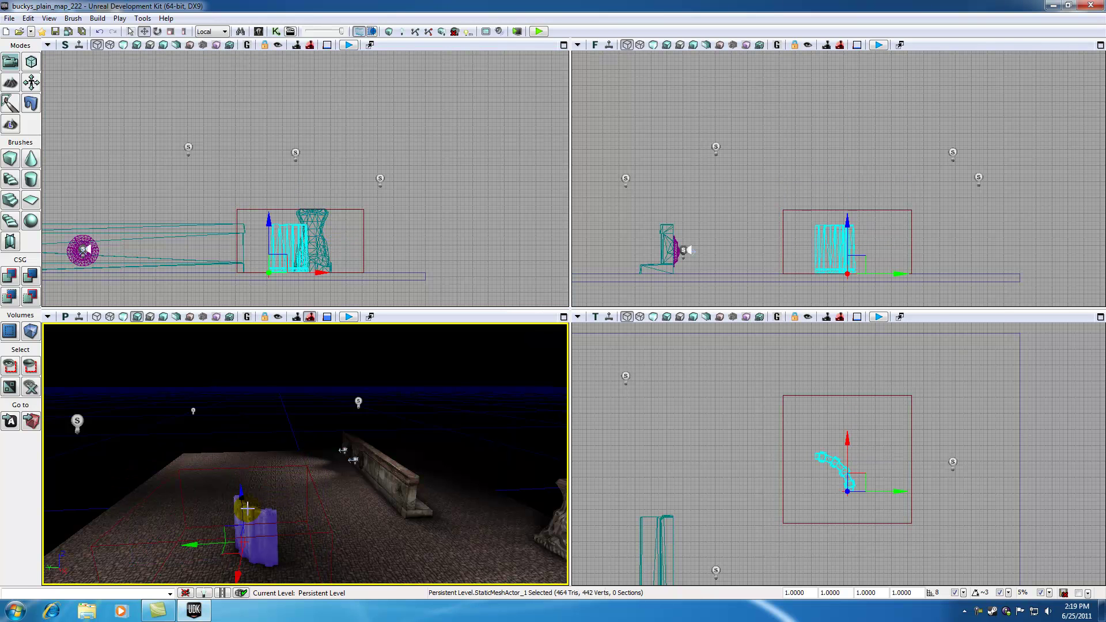
drag(293, 493, 267, 452)
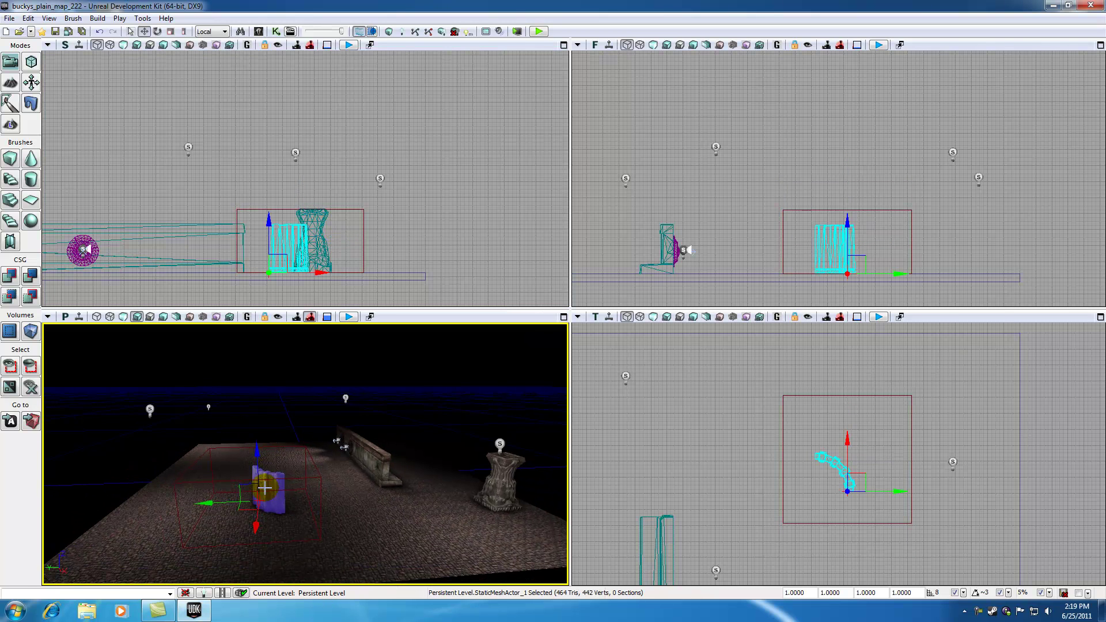
drag(900, 273, 911, 274)
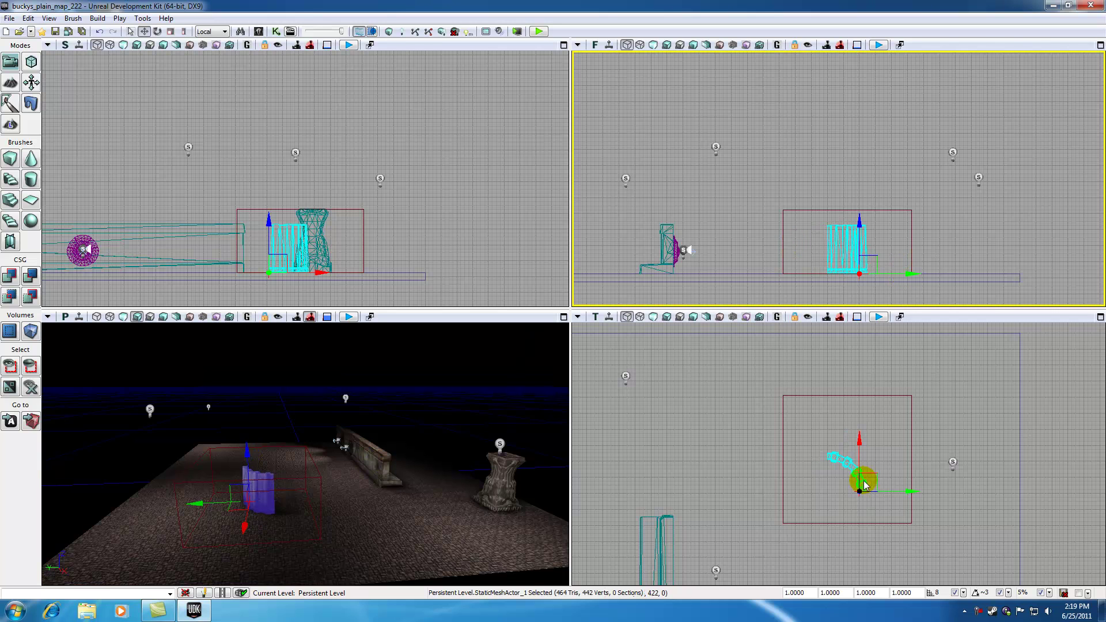
click(864, 401)
drag(857, 412, 849, 423)
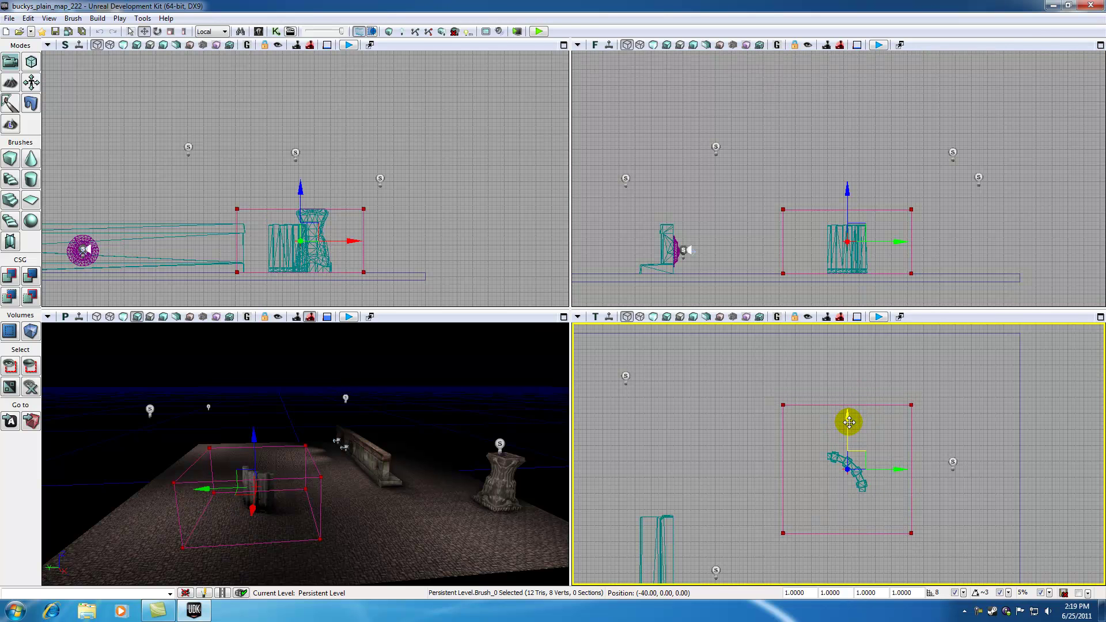
mouse_move(358, 553)
mouse_down()
mouse_move(331, 461)
mouse_move(307, 509)
mouse_up()
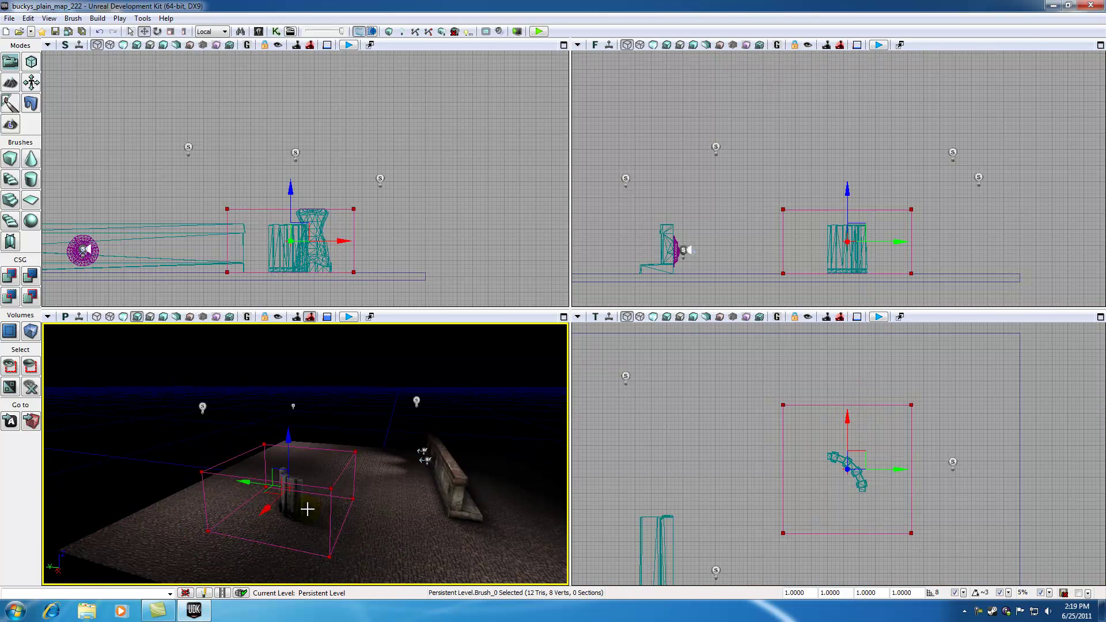
click(294, 507)
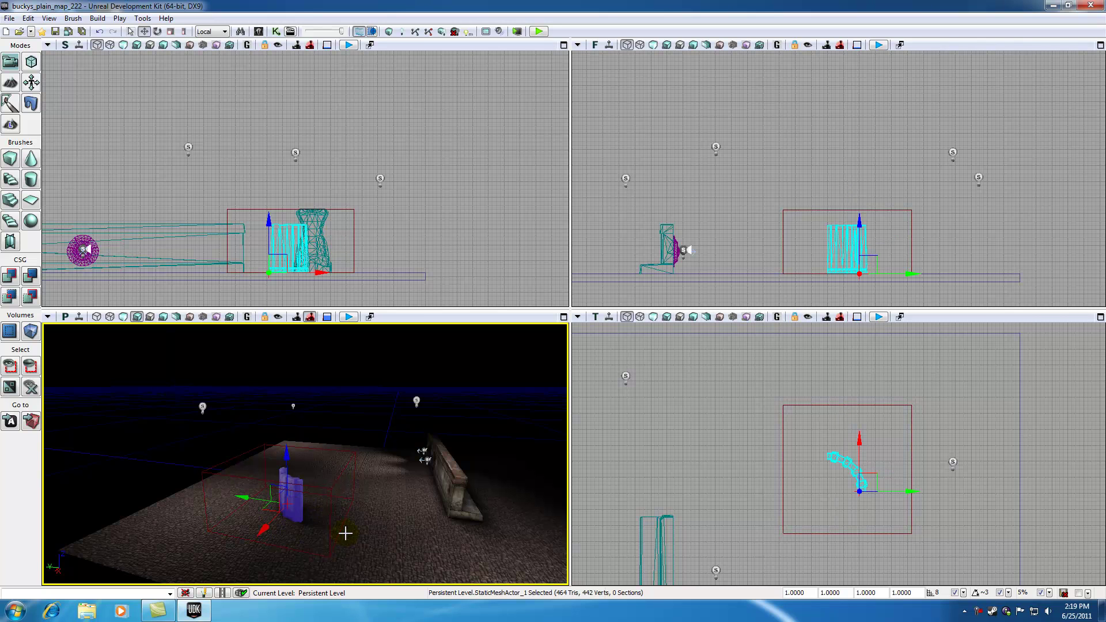
click(247, 374)
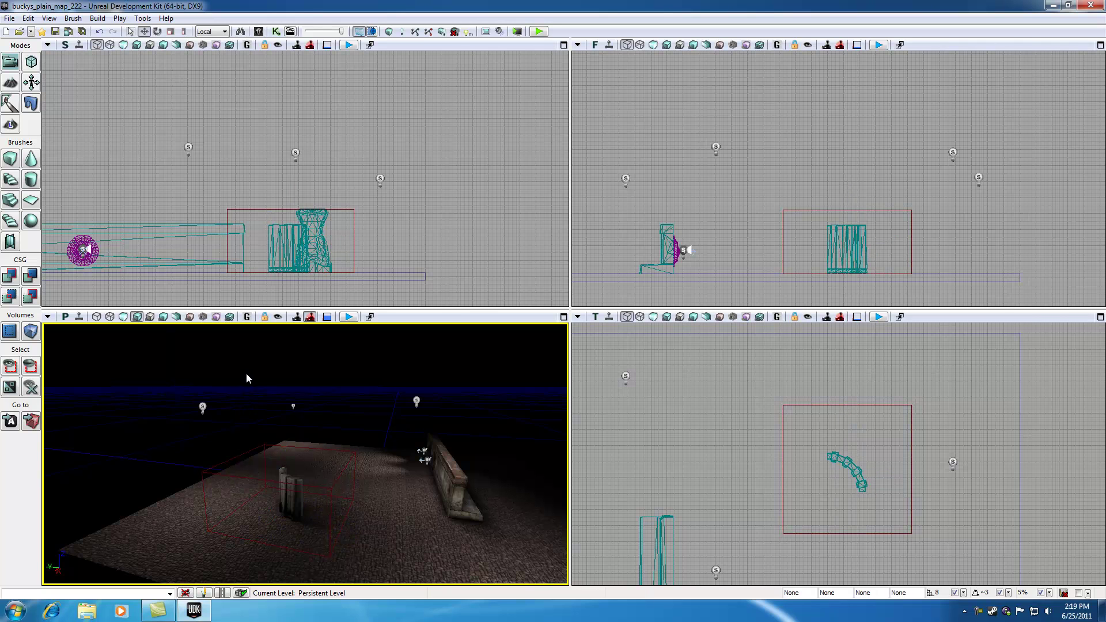
click(331, 508)
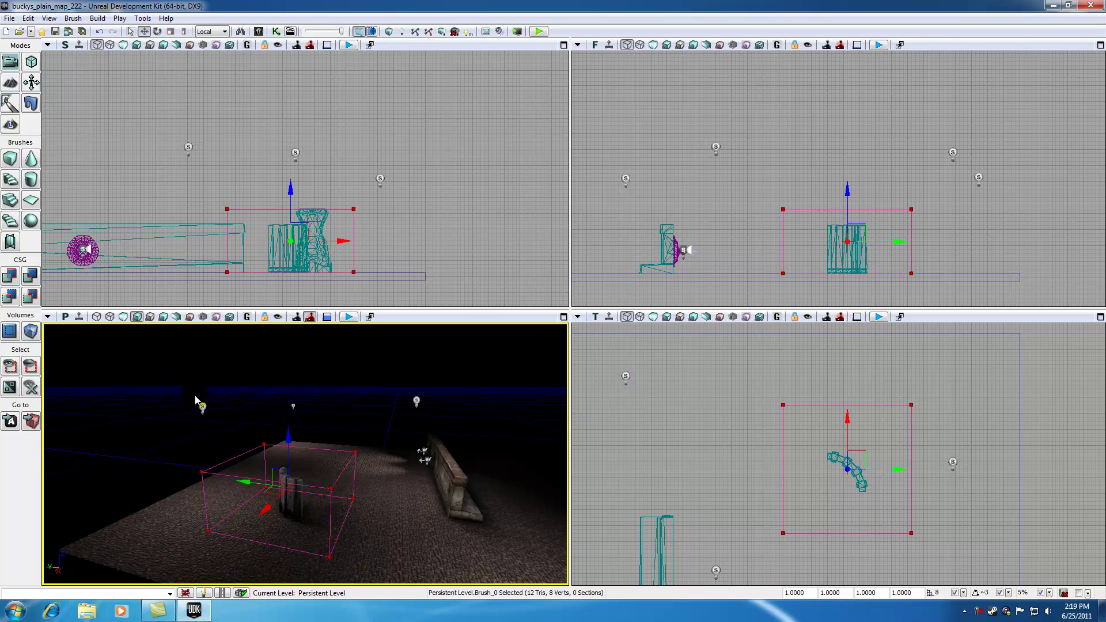
Step: Add a BlockingVolume from the cube brush, then lift the builder brush away and hide it with B
click(30, 332)
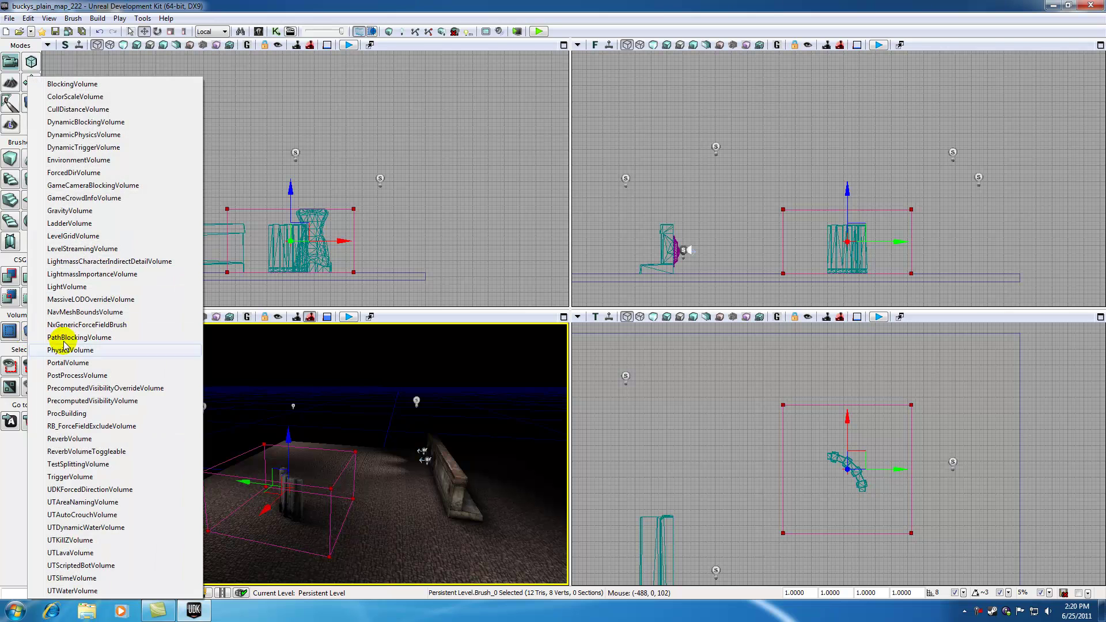
click(75, 86)
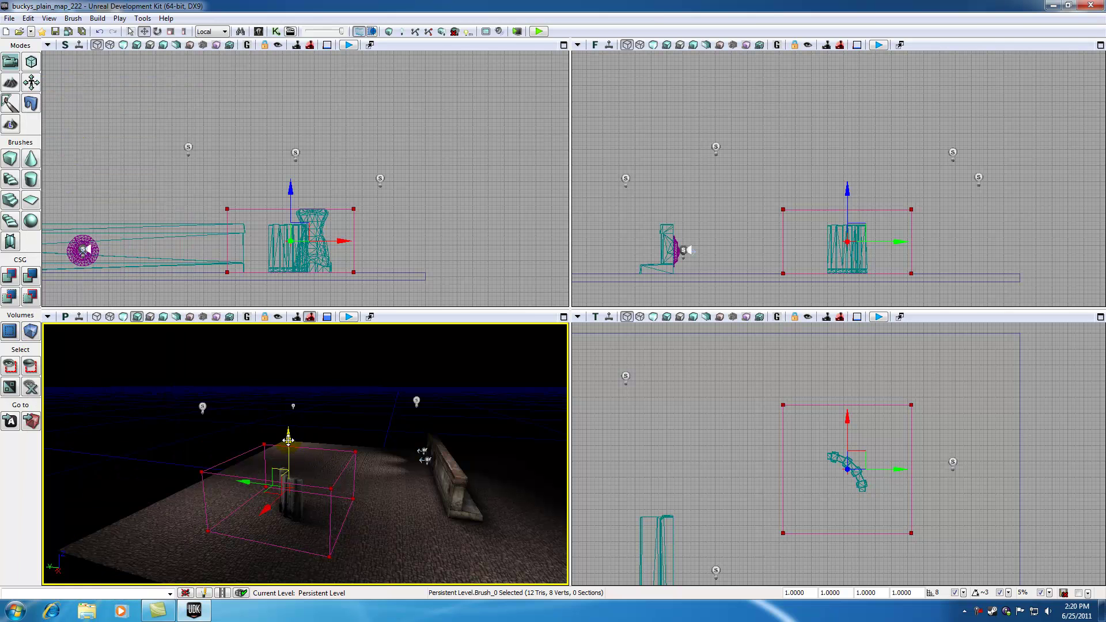
drag(288, 440, 287, 355)
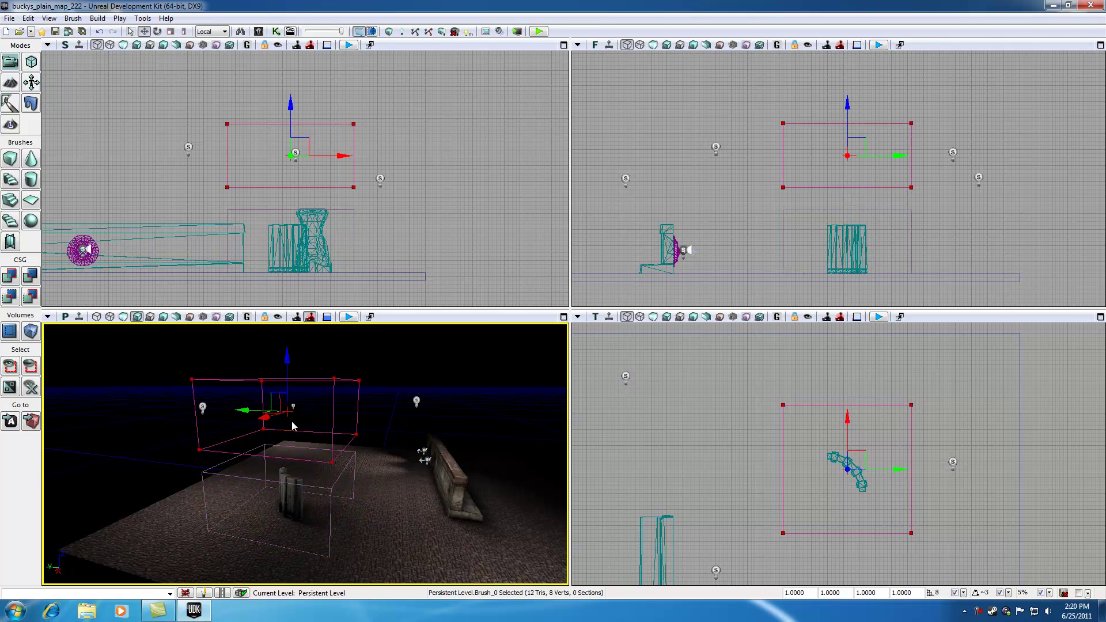
key(b)
mouse_move(291, 421)
mouse_down()
mouse_move(287, 394)
mouse_move(314, 527)
mouse_move(302, 522)
mouse_move(317, 524)
mouse_up()
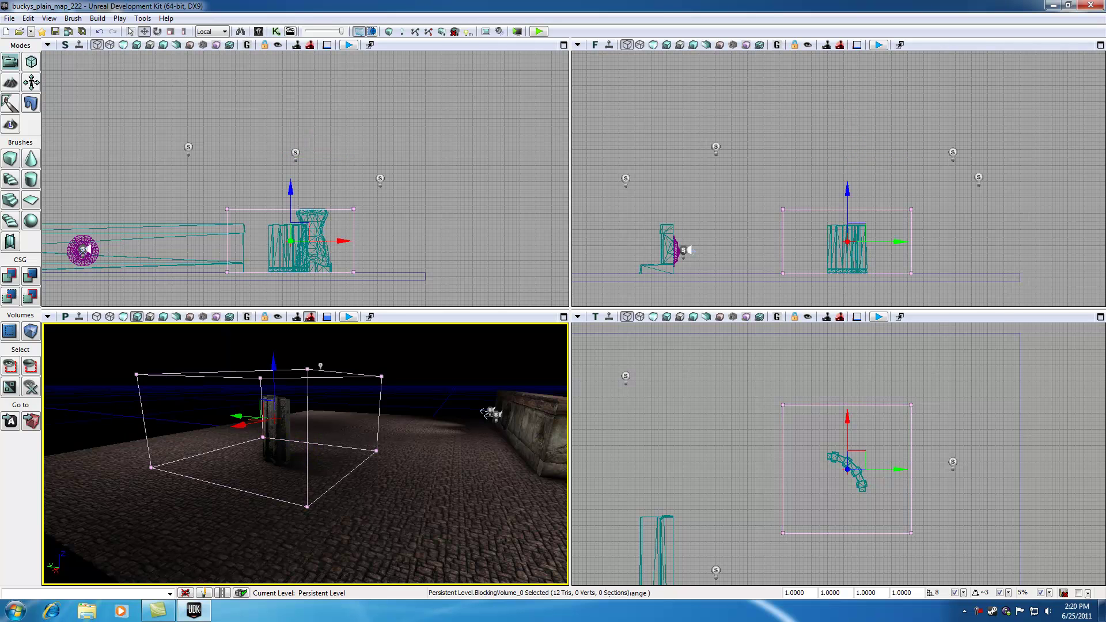
Step: Select BlockingVolume_0 around the pillar and orbit the view around it
click(278, 433)
click(392, 391)
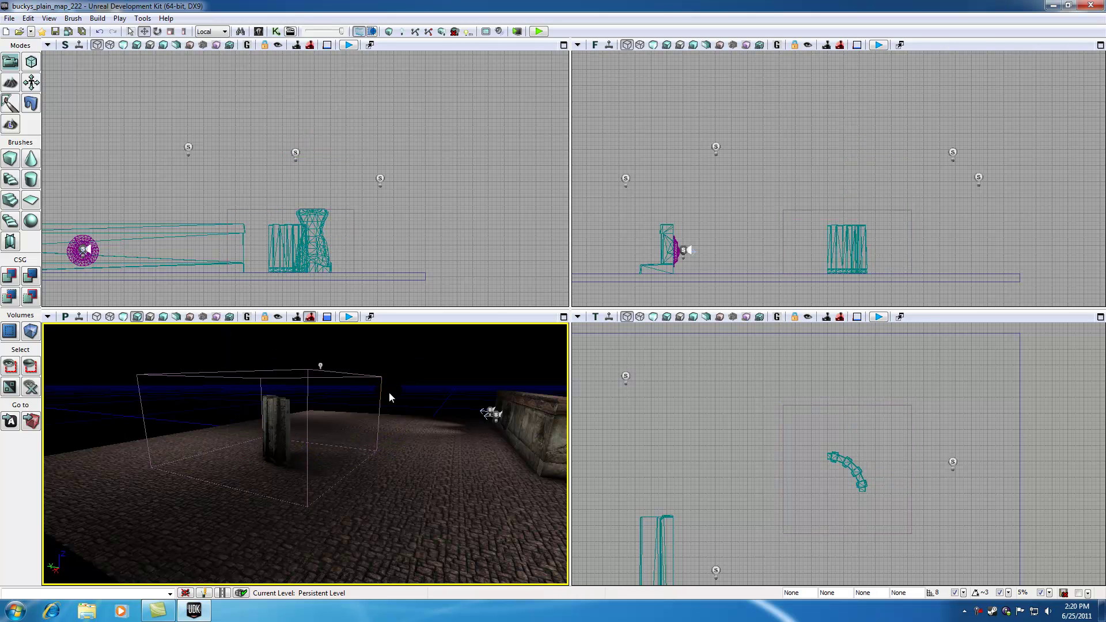
click(380, 400)
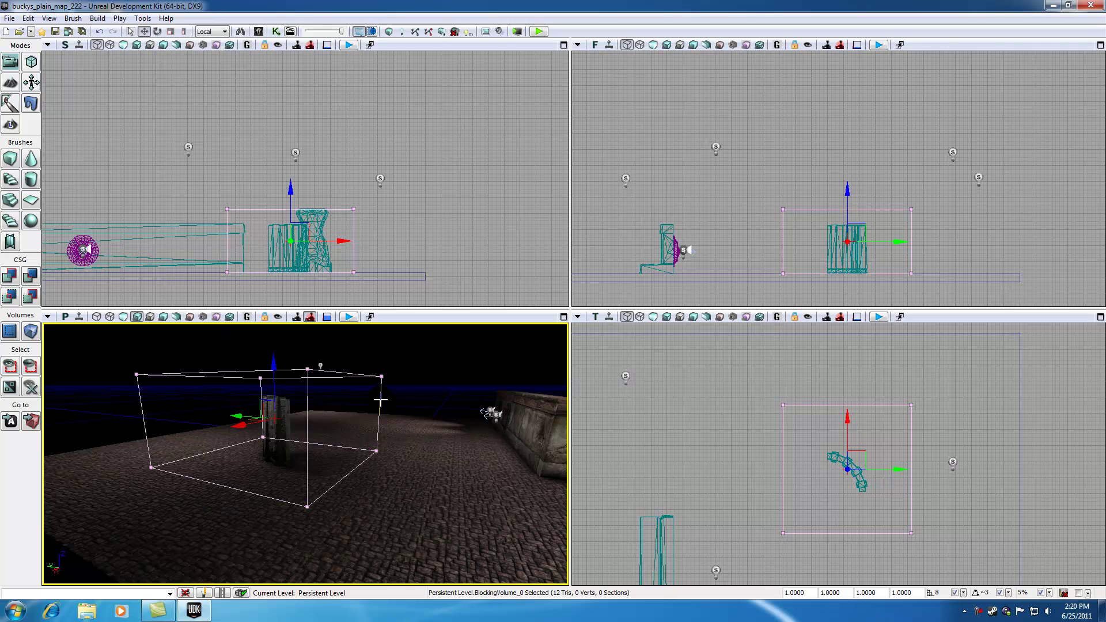
drag(380, 400, 402, 467)
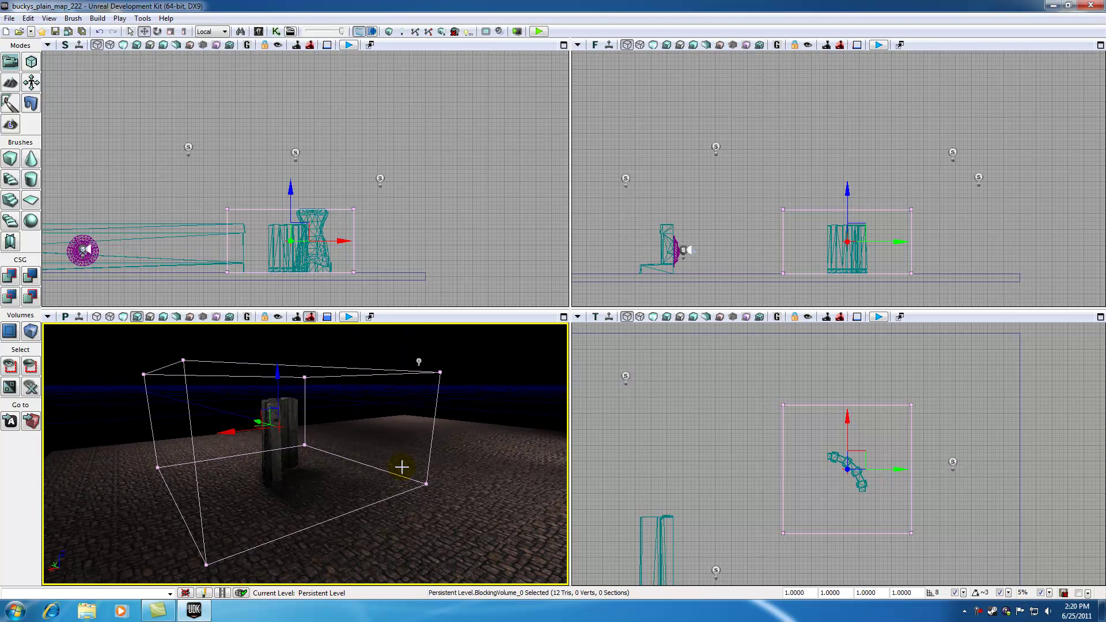
Step: Set BlockingVolume_0's Collision Type to COLLIDE_BlockAllButWeapons in its properties
double_click(185, 395)
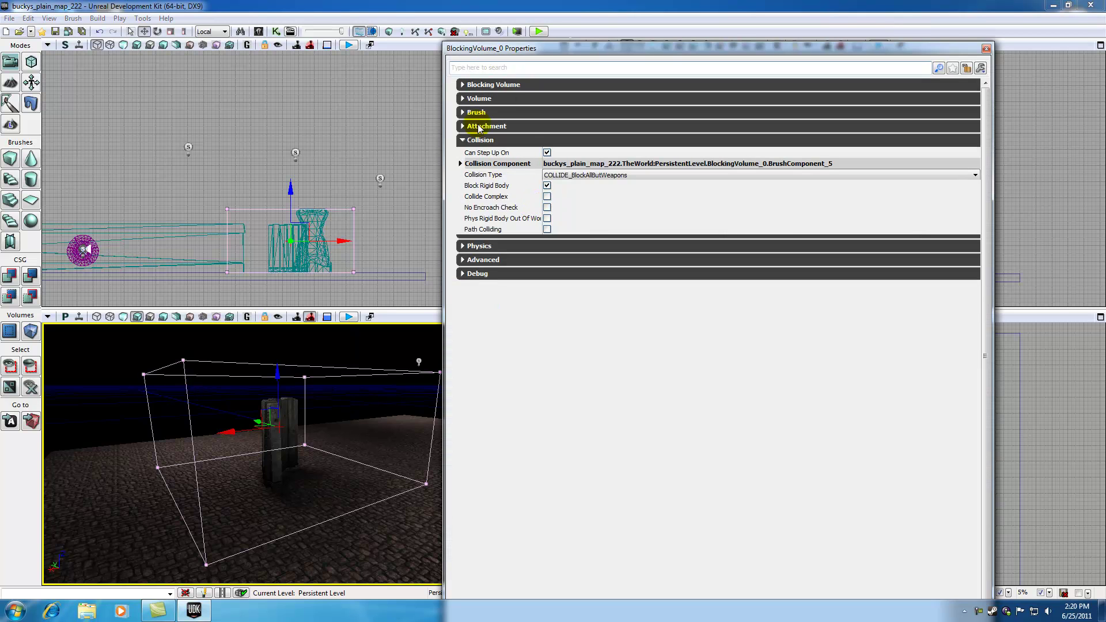
click(463, 141)
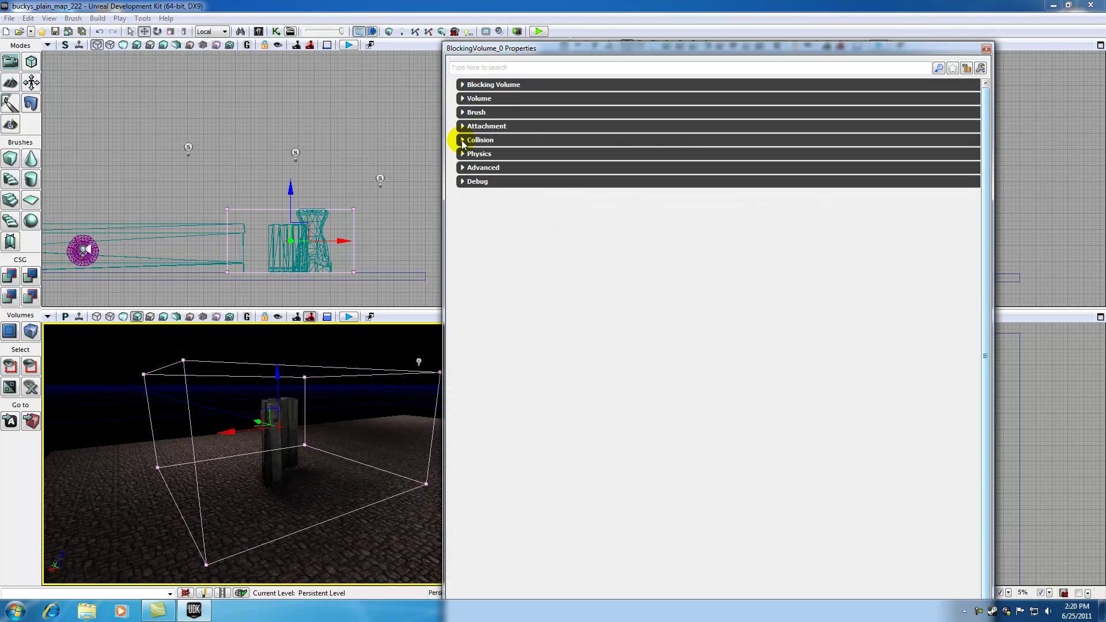
click(463, 141)
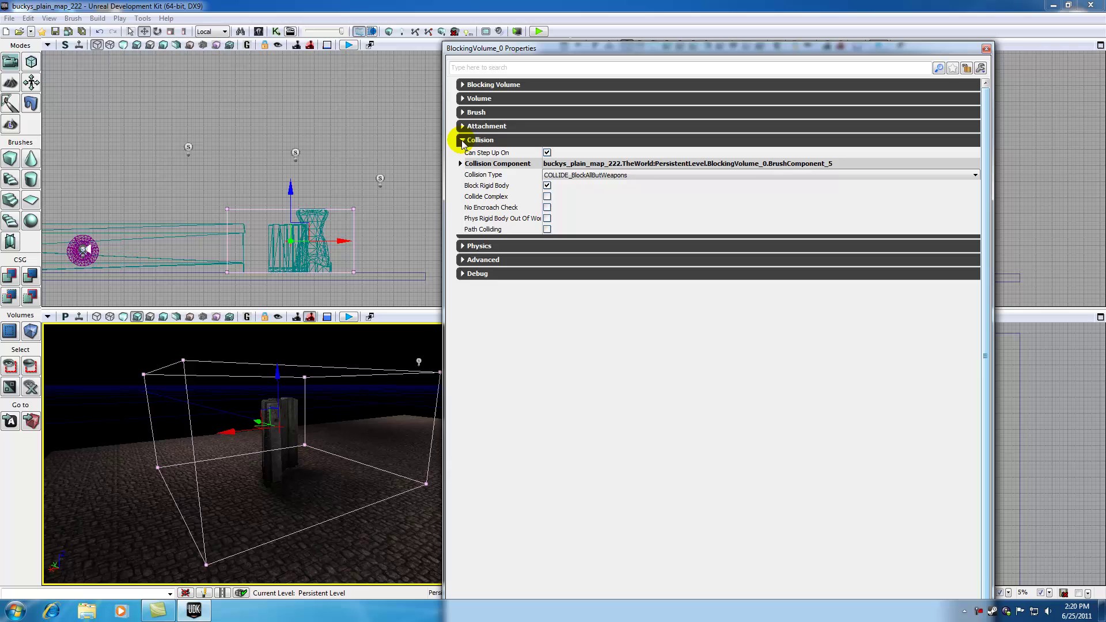
click(975, 176)
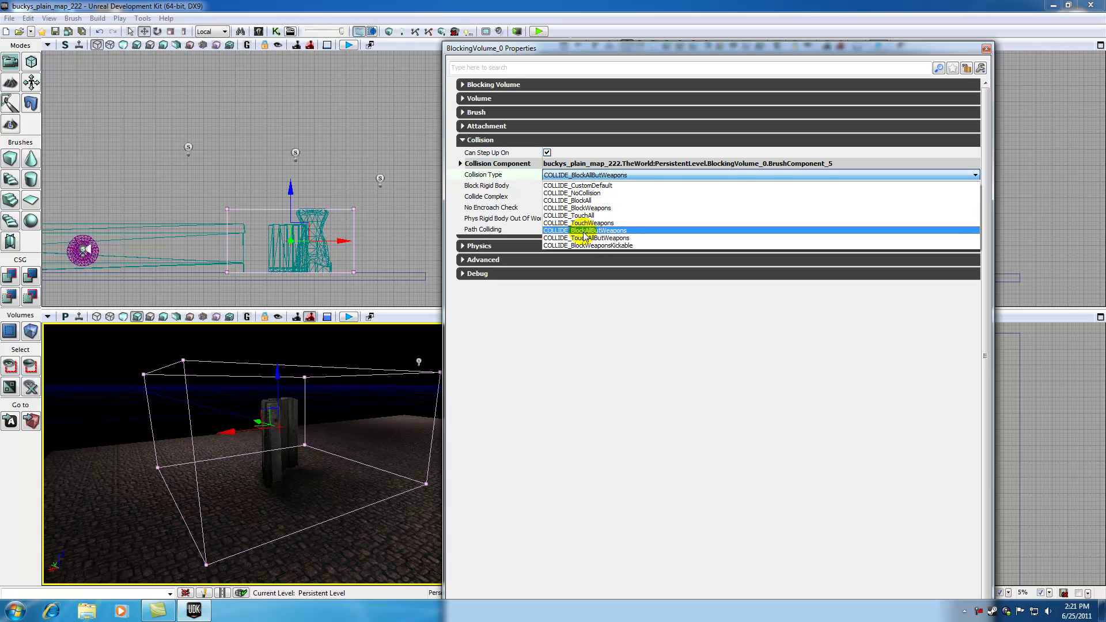
click(584, 232)
Step: Close the volume's properties and pick a floor spot near the pillar to play from
click(986, 47)
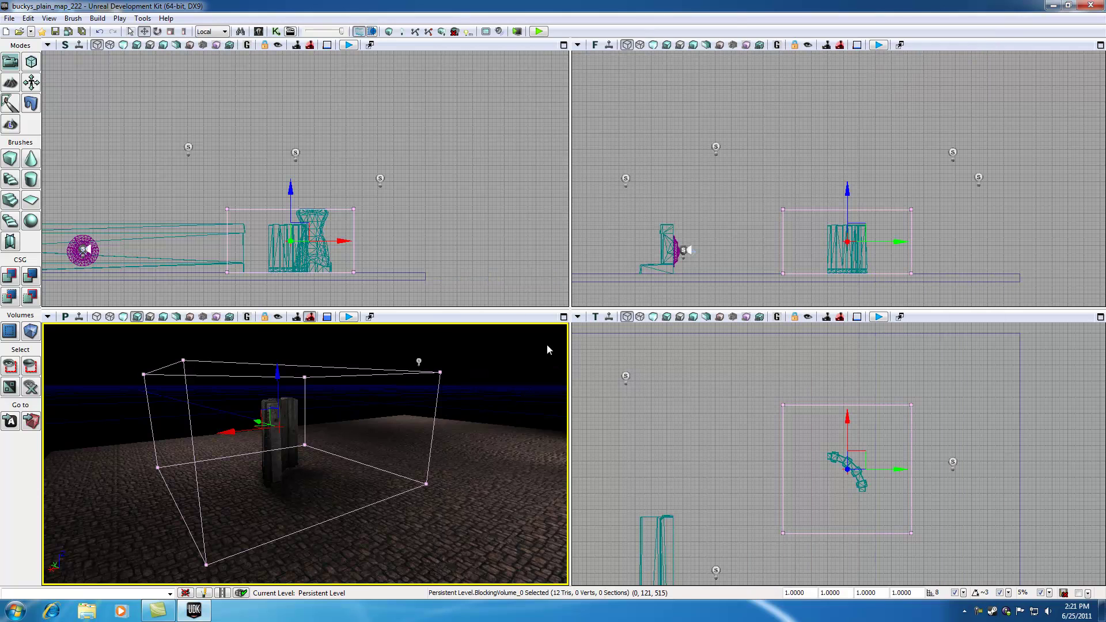
drag(406, 408, 407, 444)
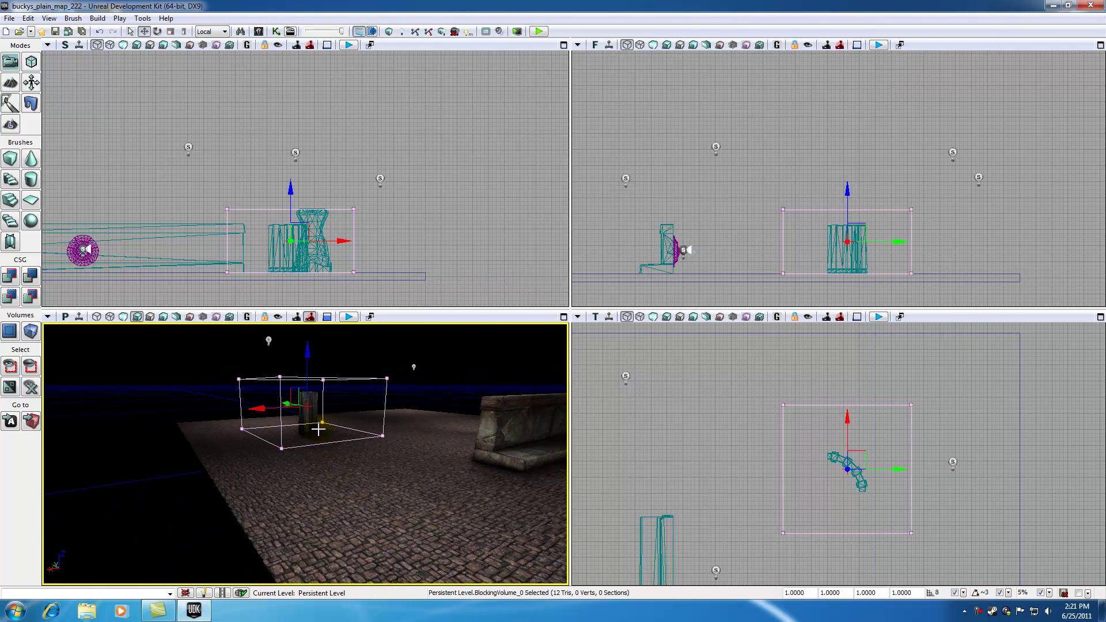
drag(323, 455, 340, 523)
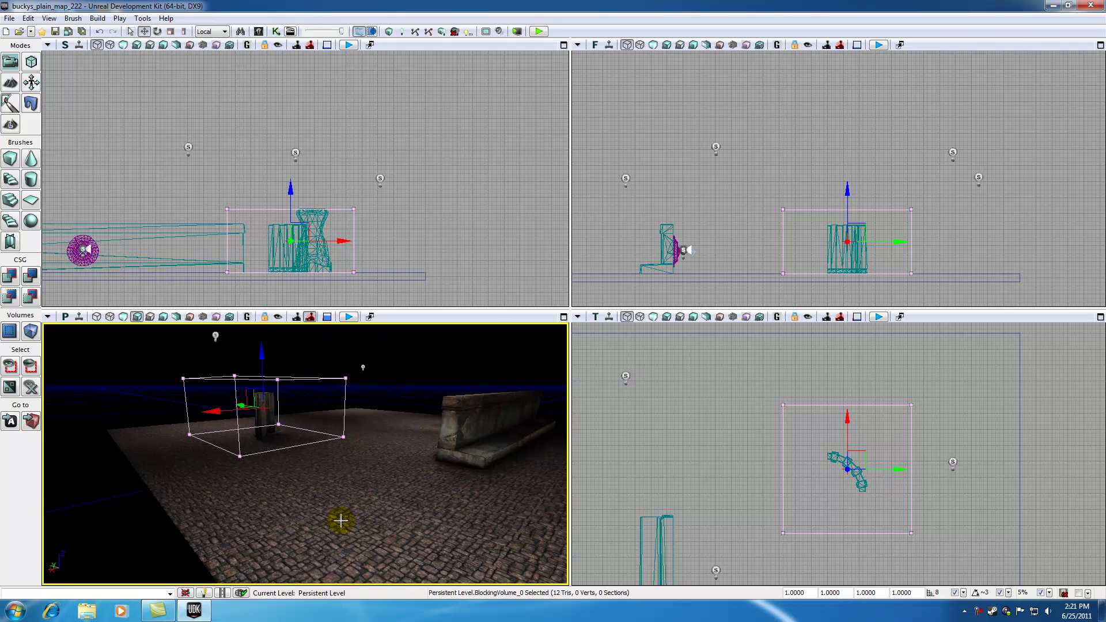
right_click(346, 525)
Step: Play from the floor spot, exit the preview with Esc, and run Build All
click(380, 514)
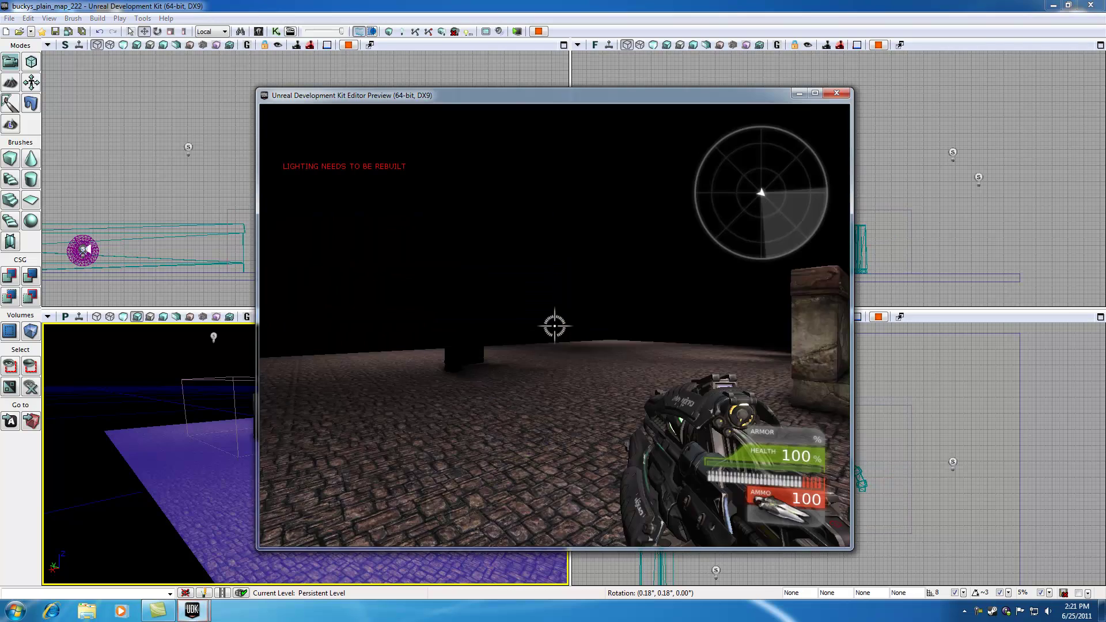
key(Escape)
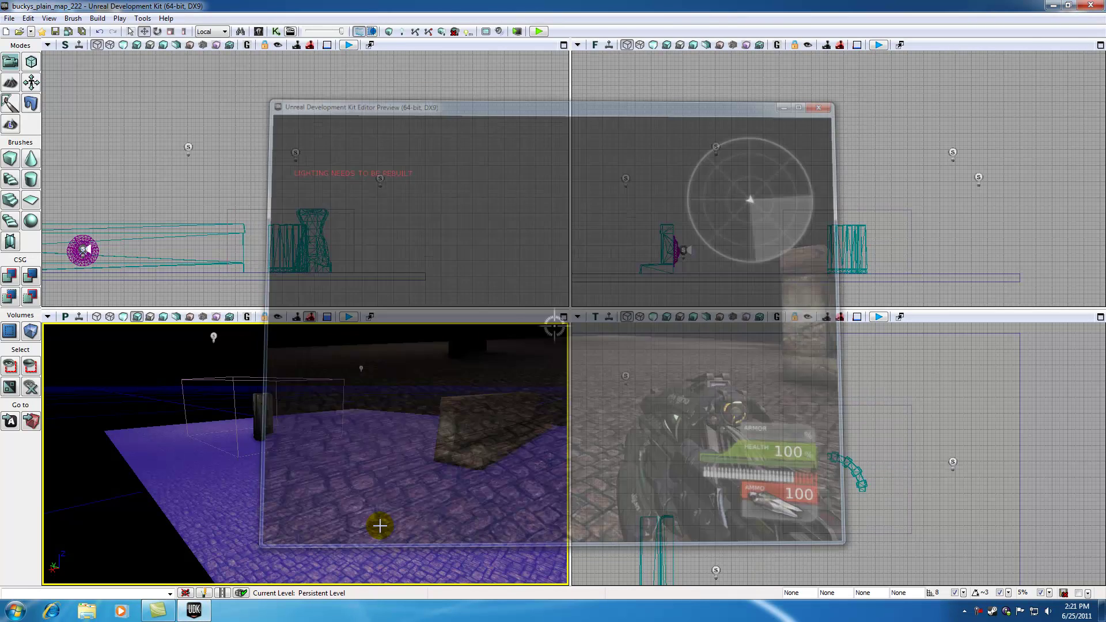
click(441, 31)
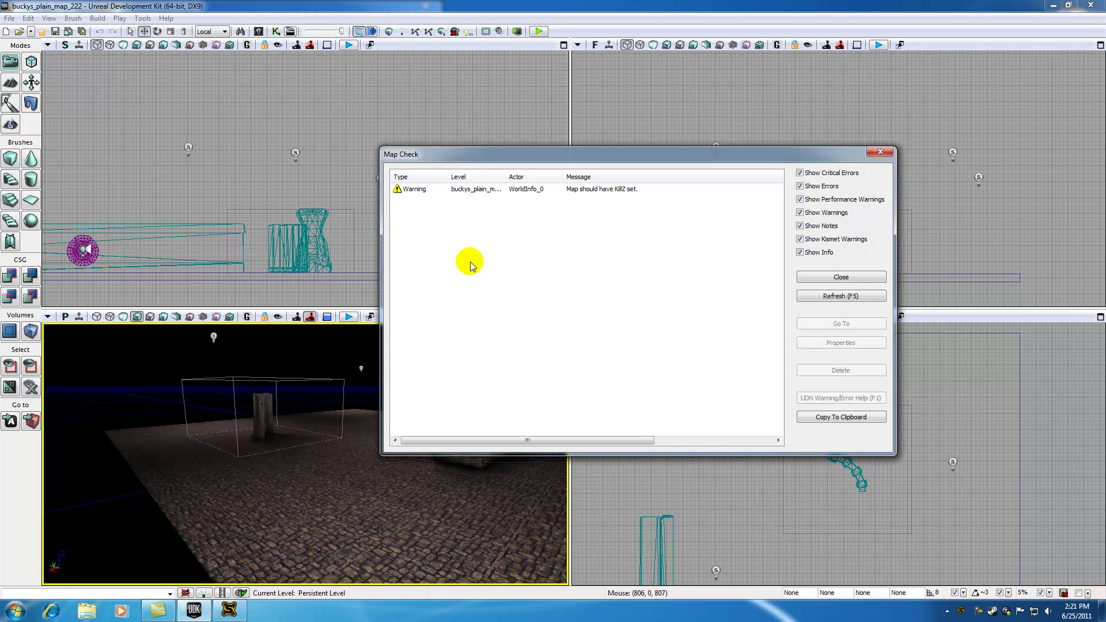
Step: Close the Map Check report and play the rebuilt level from a floor spot
click(880, 153)
right_click(326, 536)
click(337, 503)
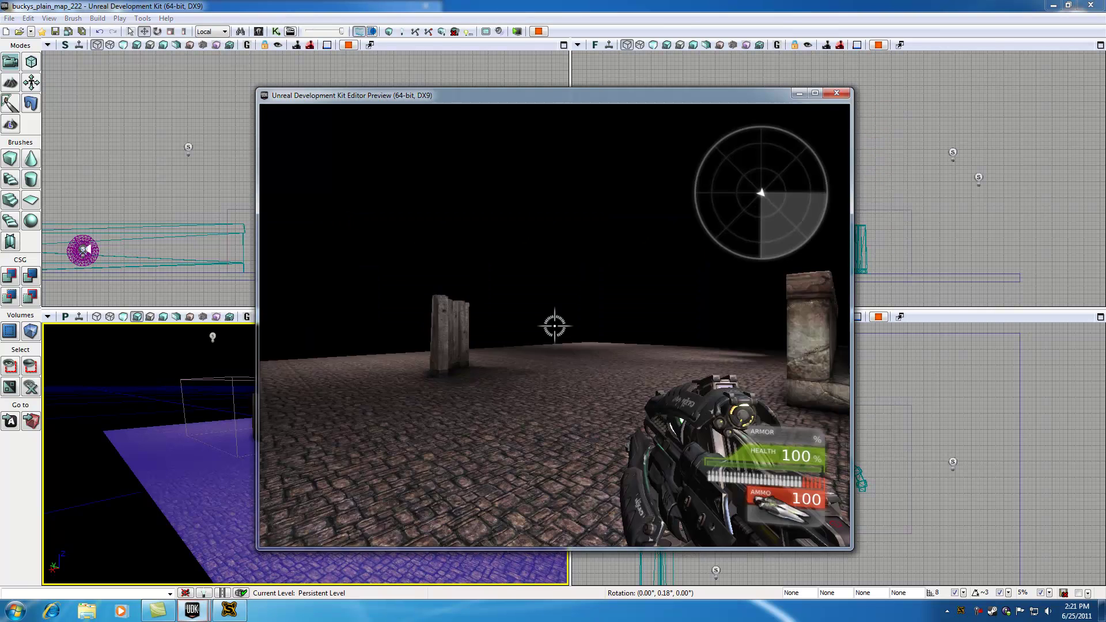
Step: Walk past the stone pillar and up to the wooden wall
key(w)
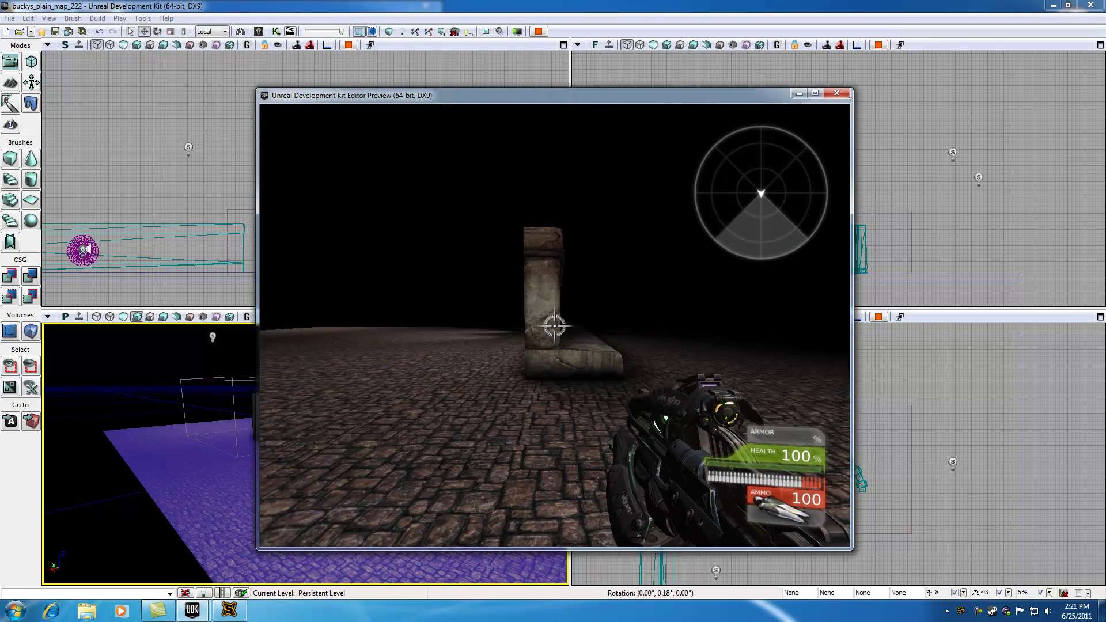
key(s)
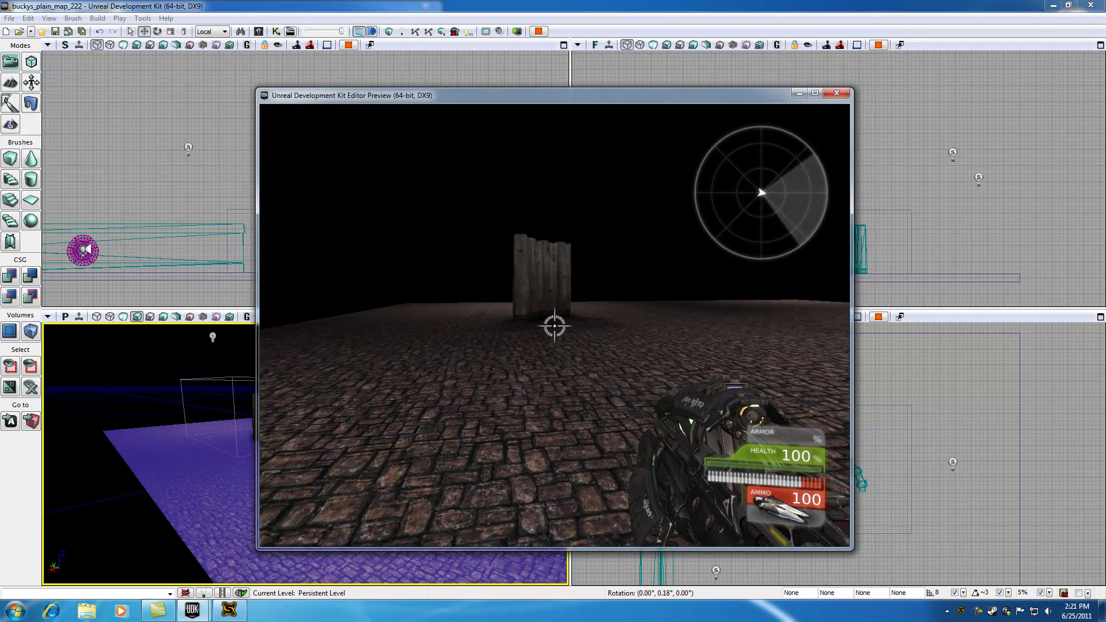
mouse_move(555, 327)
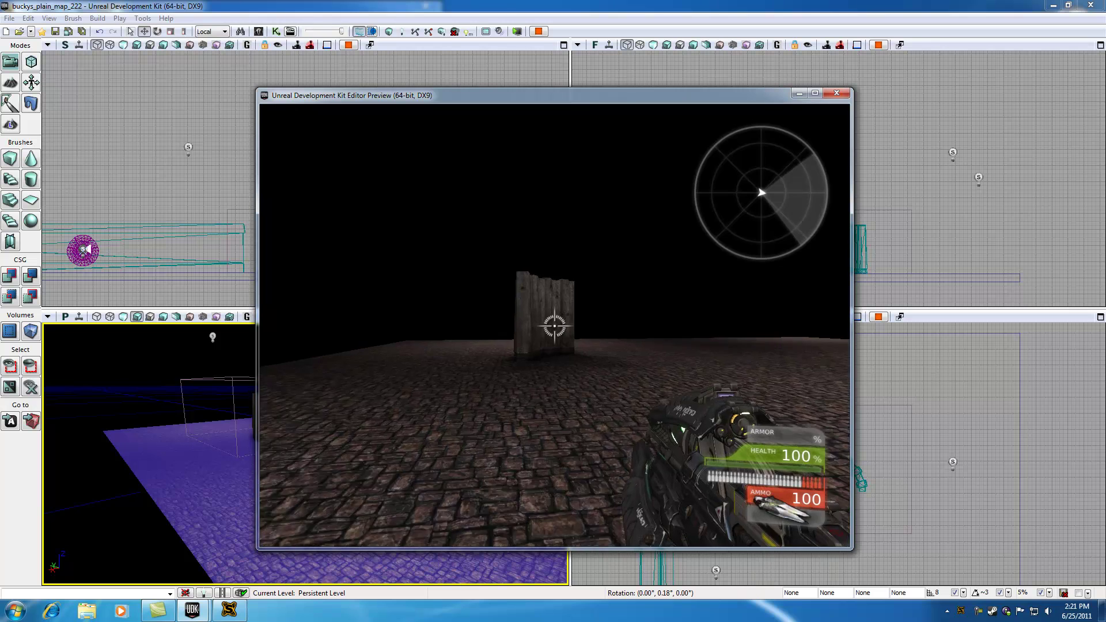
key(w)
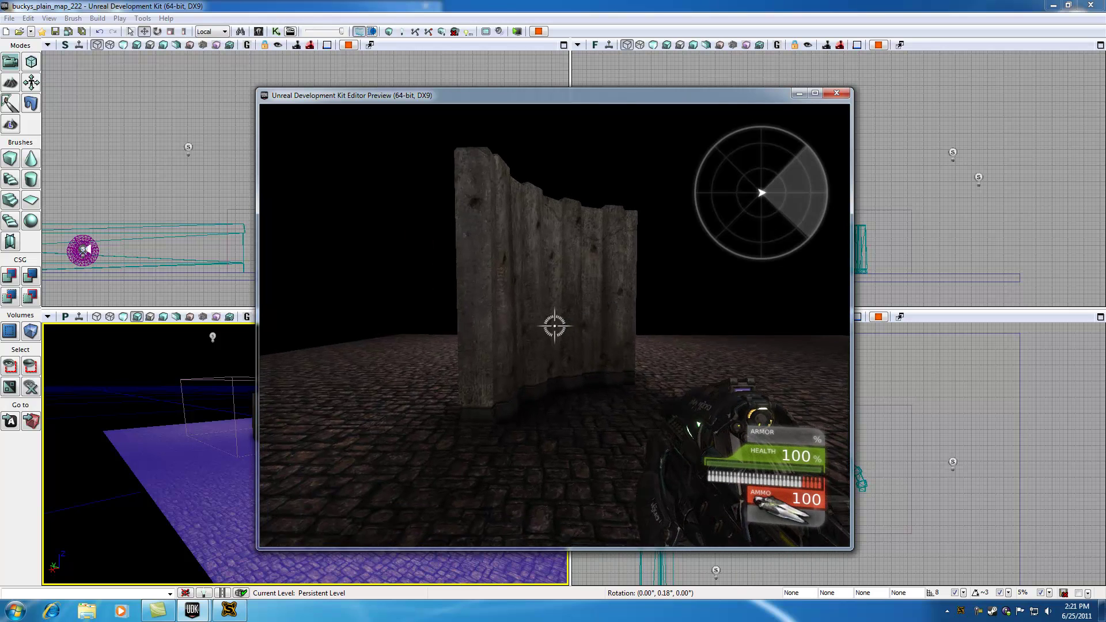
key(s)
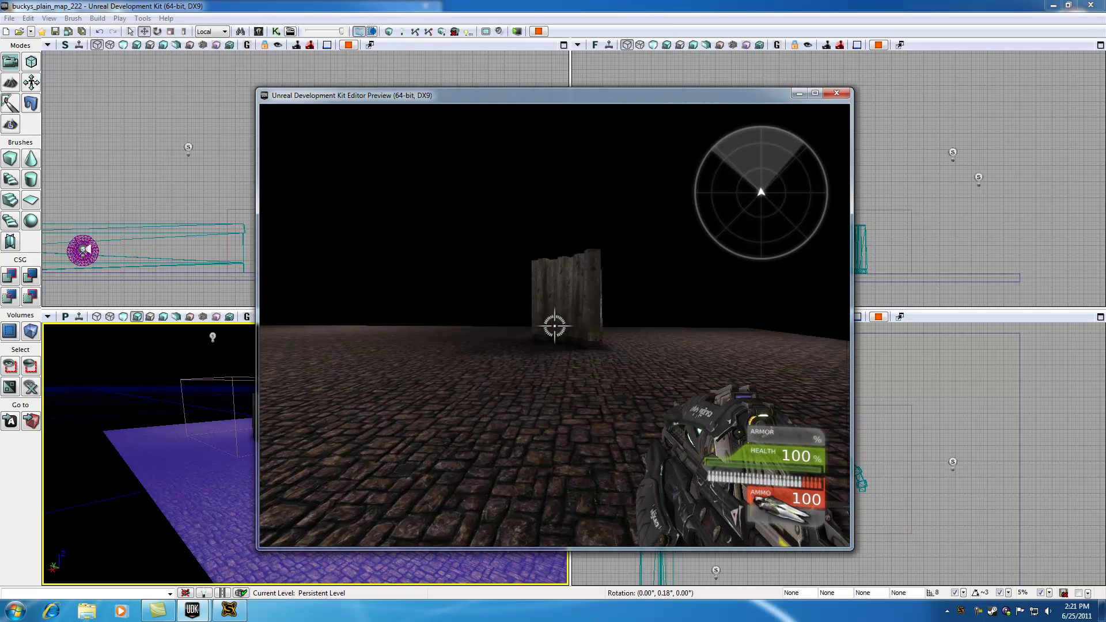
key(d)
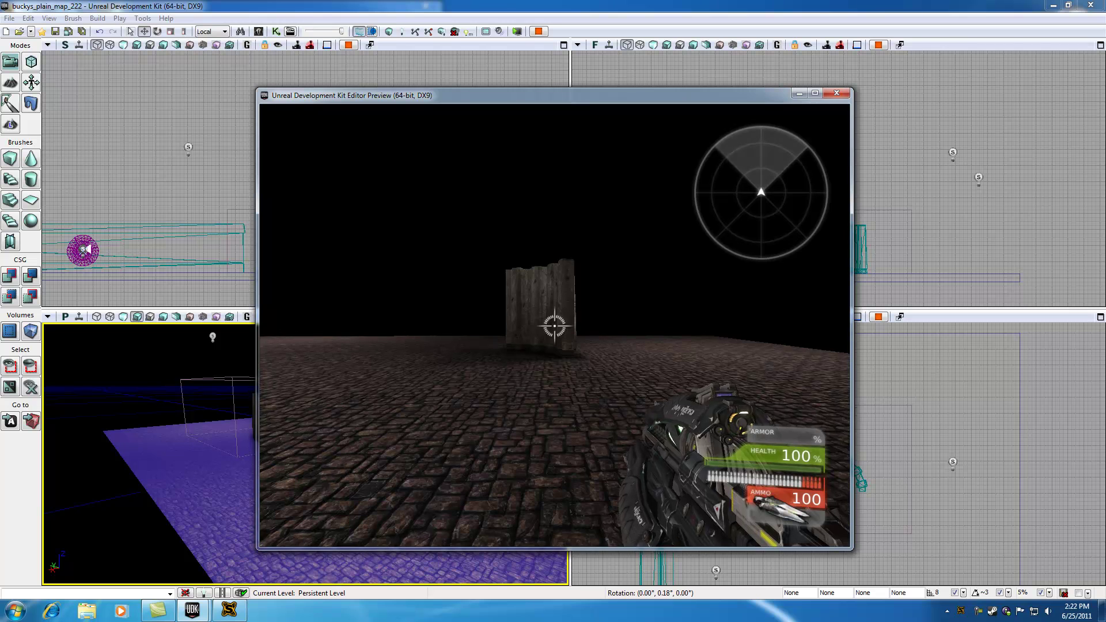
key(w)
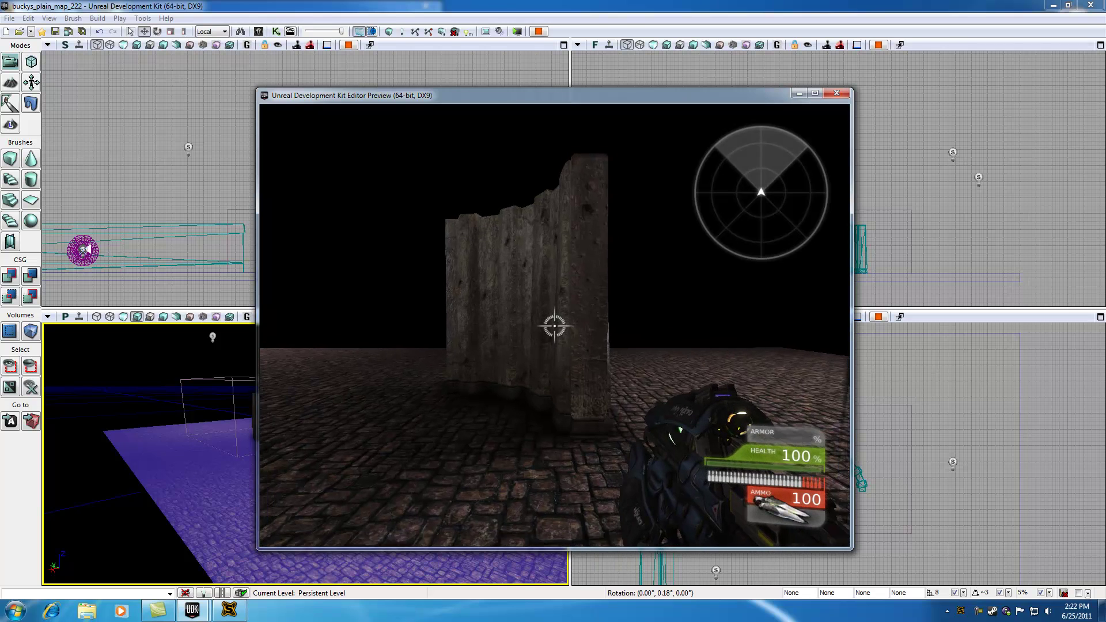
Step: Fire four shots and a continuous beam at the wooden wall through the blocking volume
key(w)
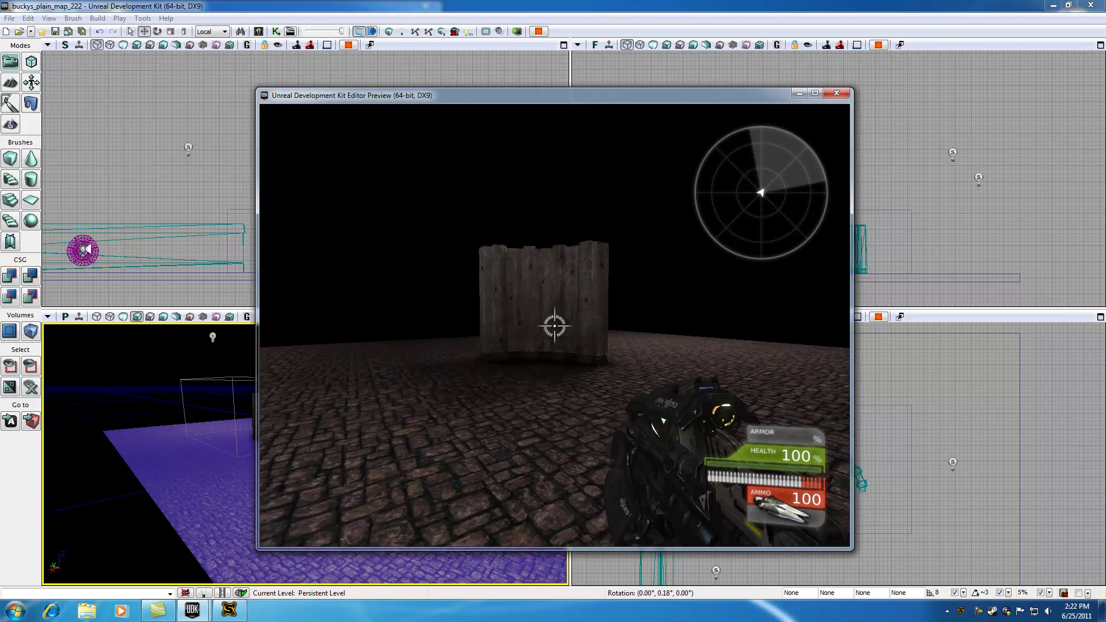
key(w)
key(s)
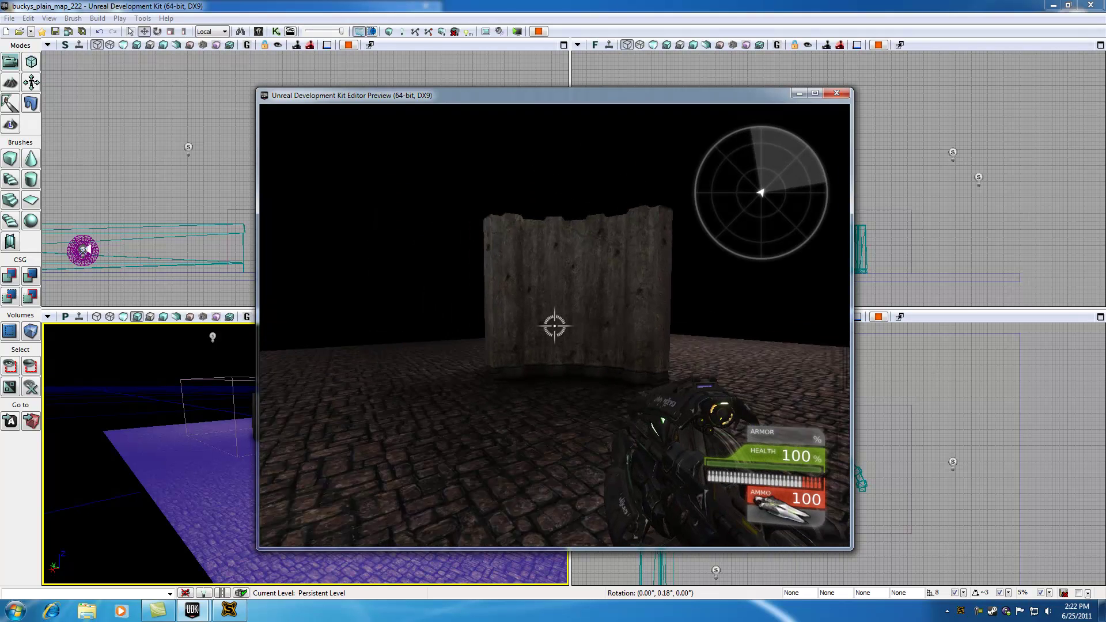
click(554, 326)
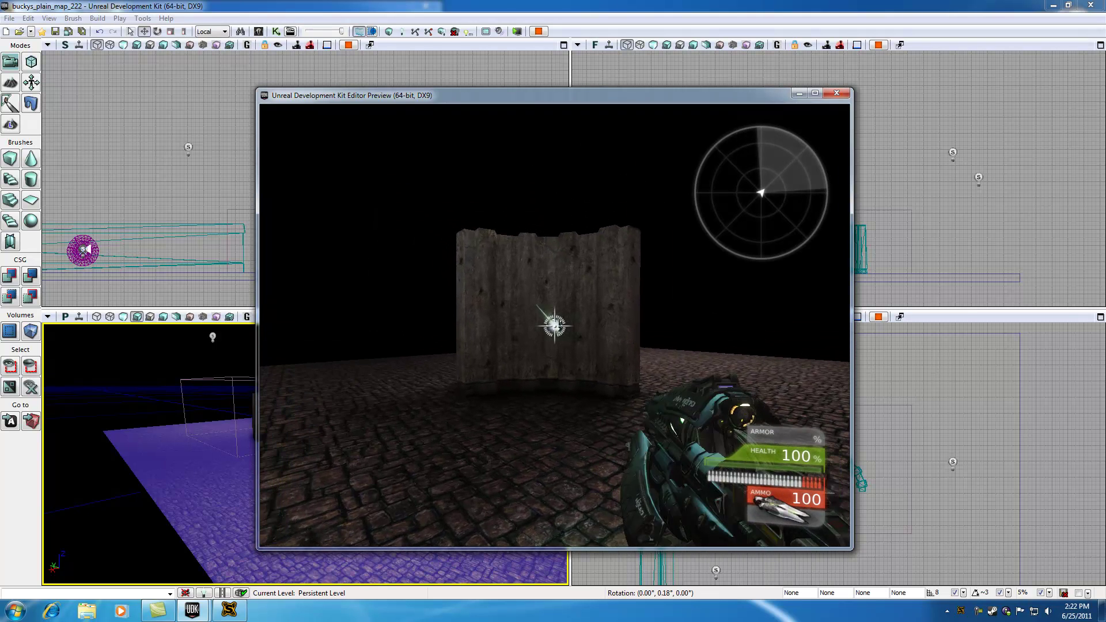
click(555, 326)
click(555, 326)
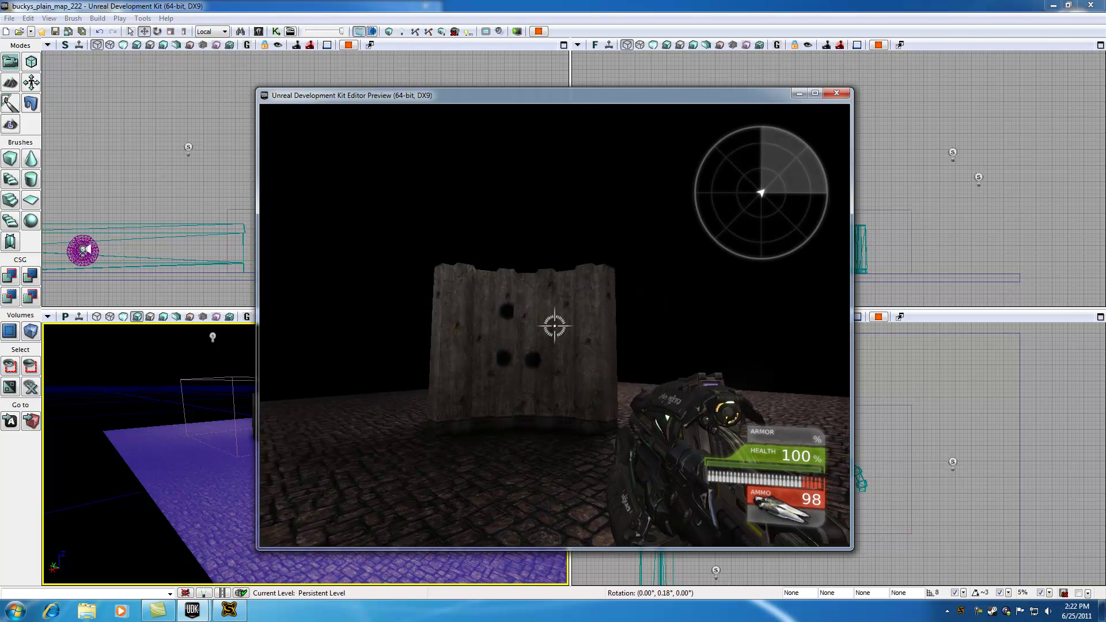
click(554, 326)
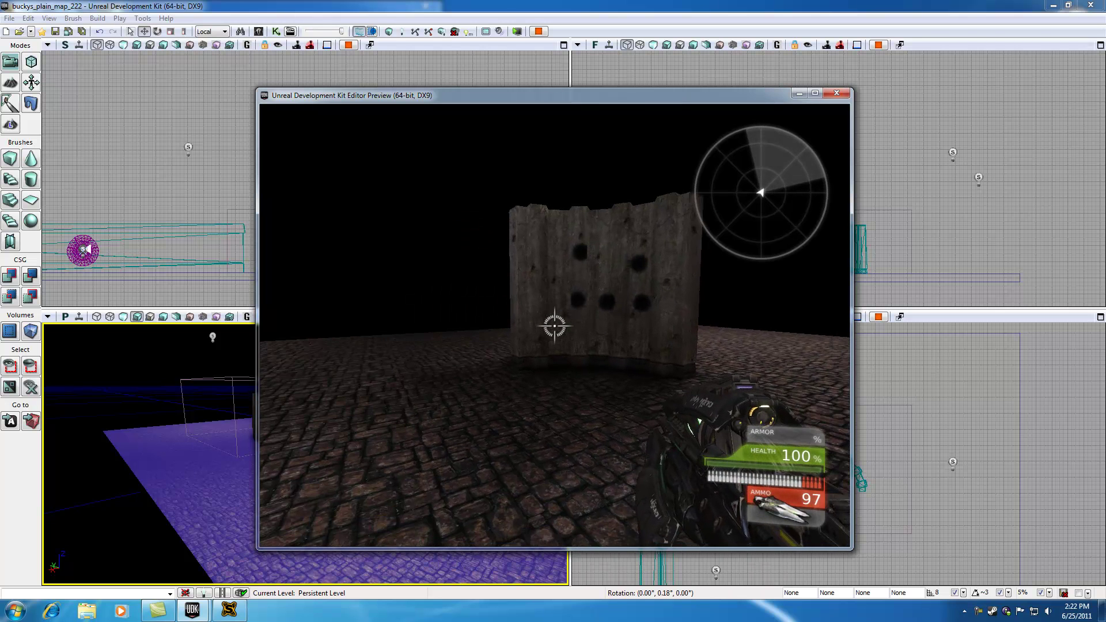
right_drag(555, 326, 555, 326)
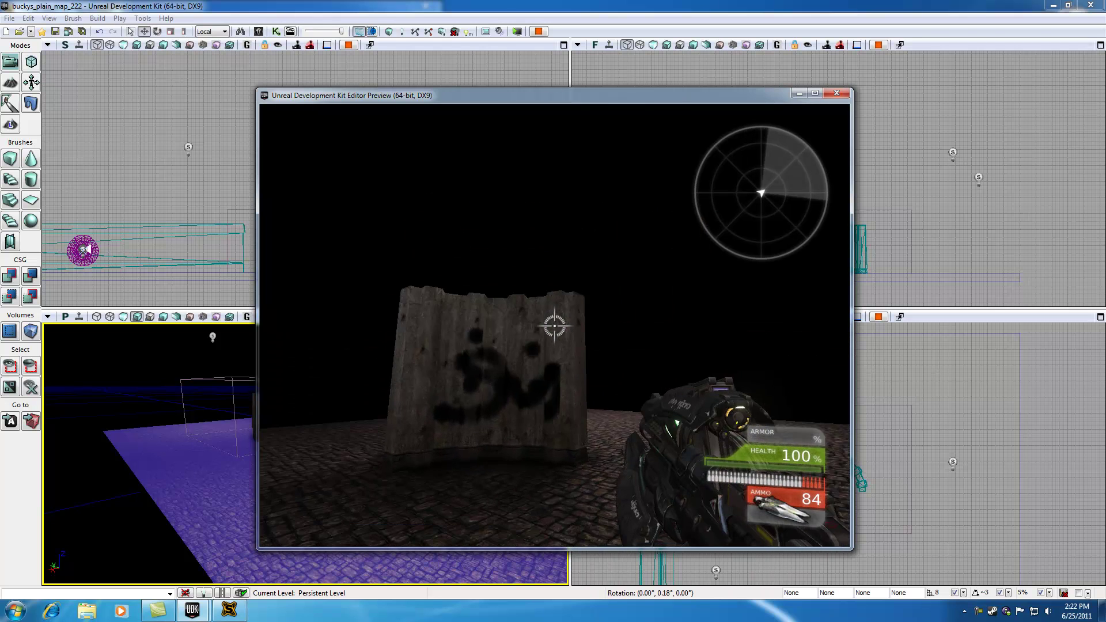
Step: Step back and forth in front of the scorched, bullet-marked wall
key(s)
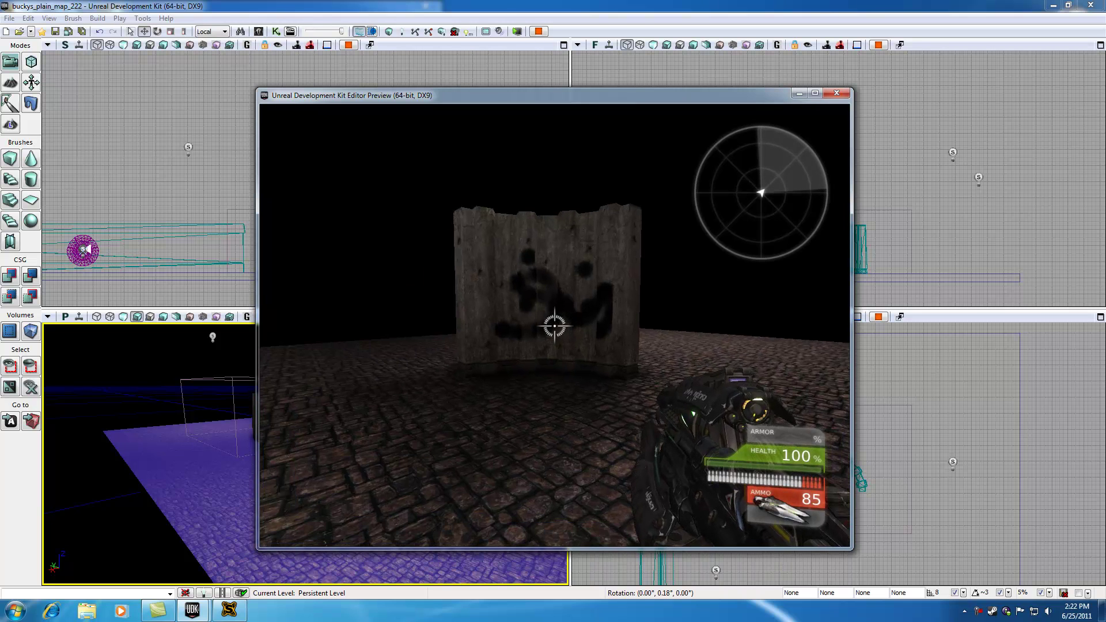
key(w)
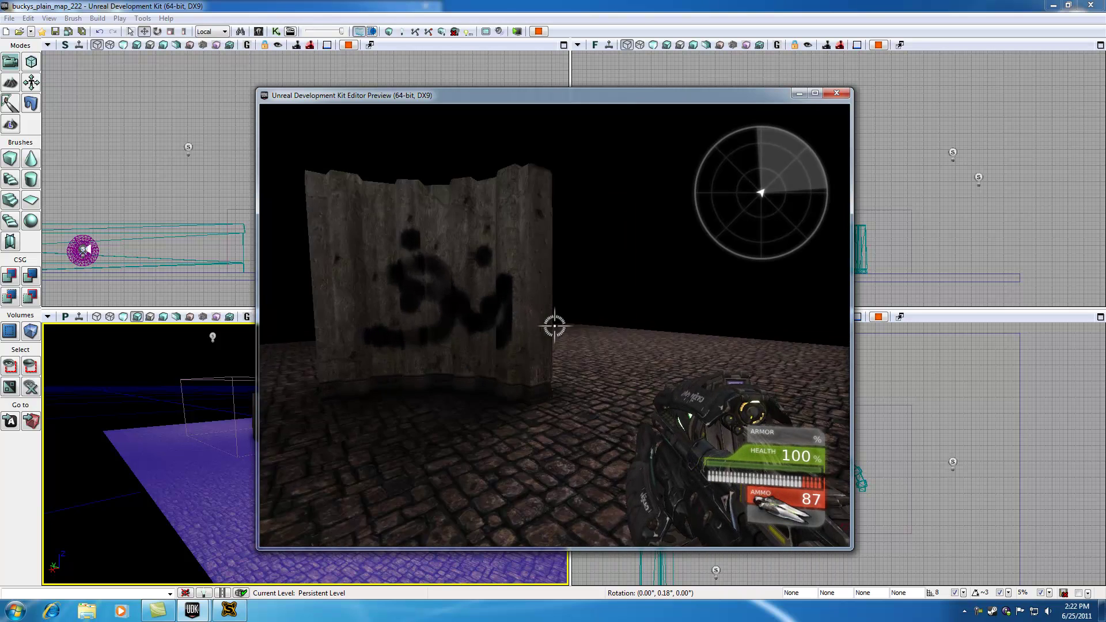
key(s)
key(w)
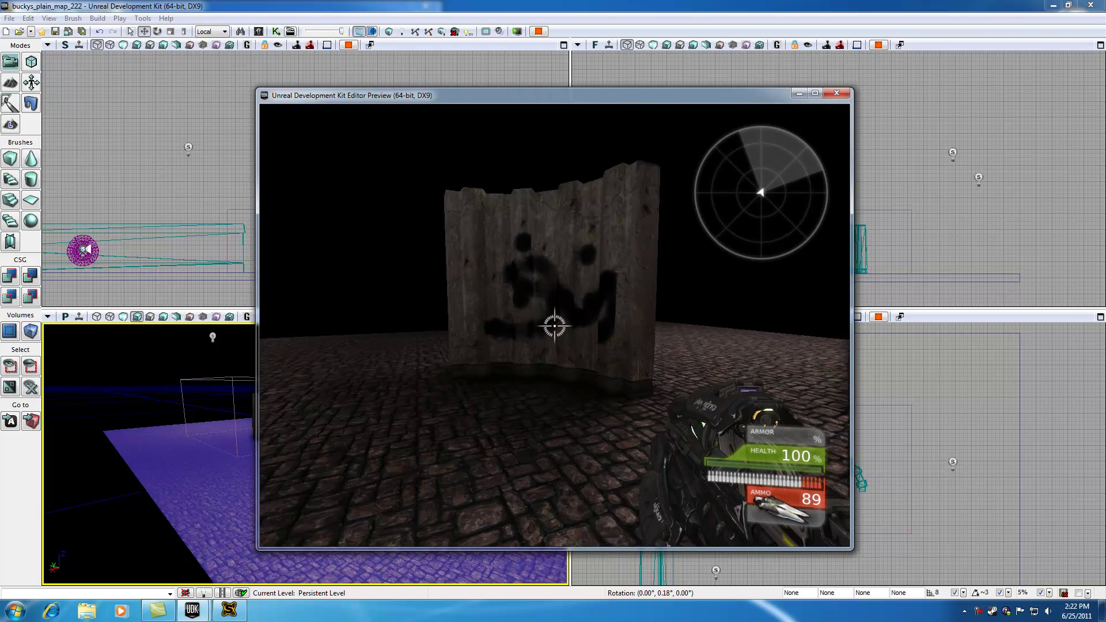
key(Escape)
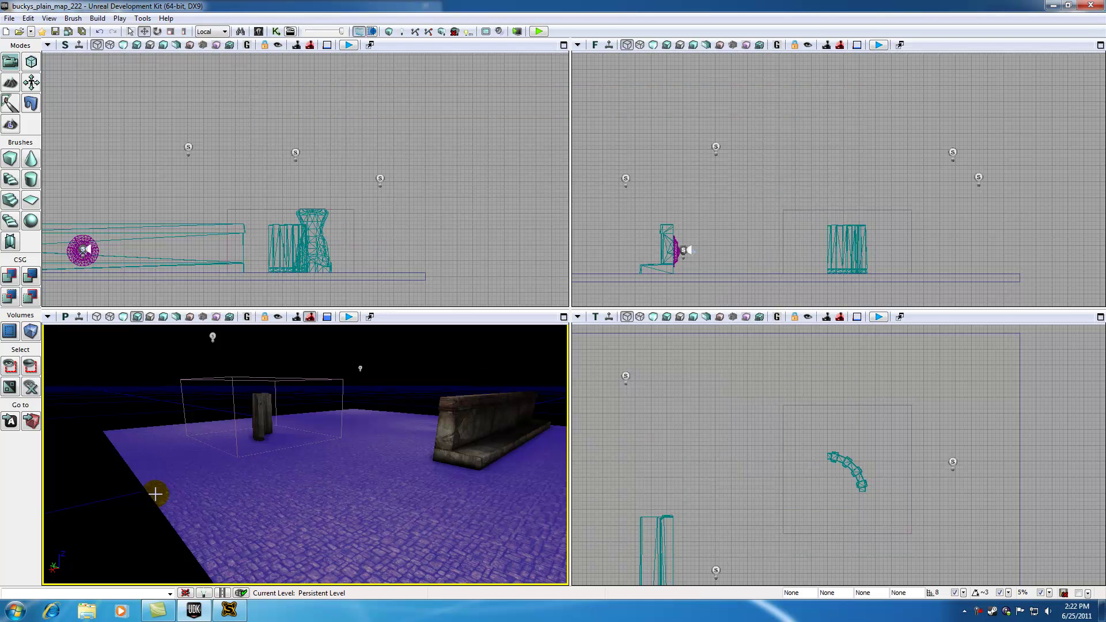
click(228, 380)
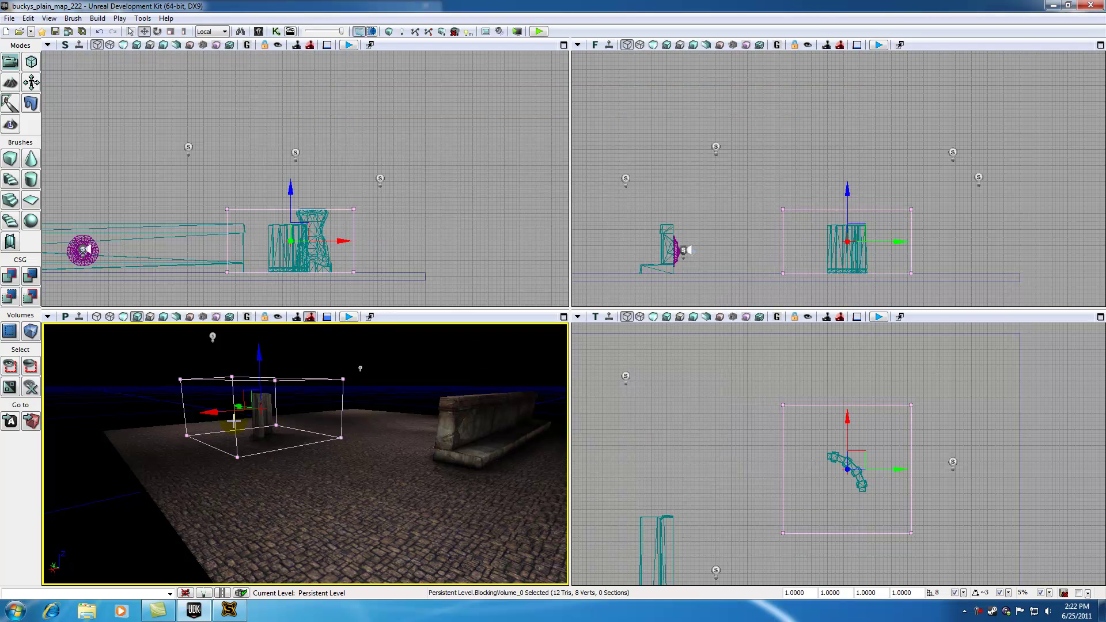
mouse_move(228, 380)
mouse_down()
mouse_move(228, 328)
mouse_move(222, 375)
mouse_up()
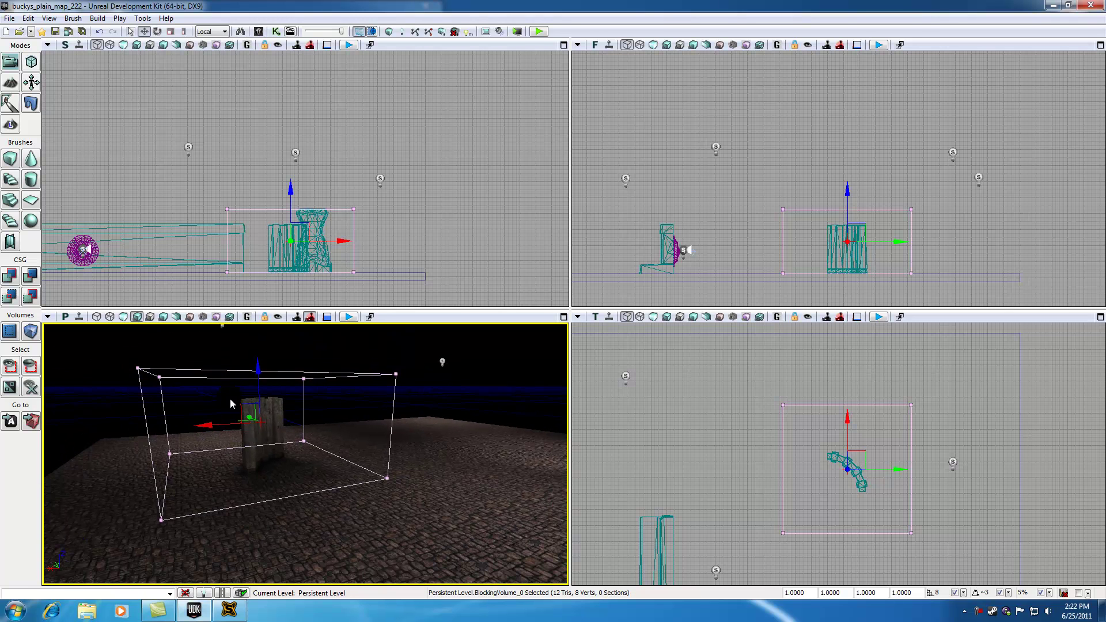
click(264, 440)
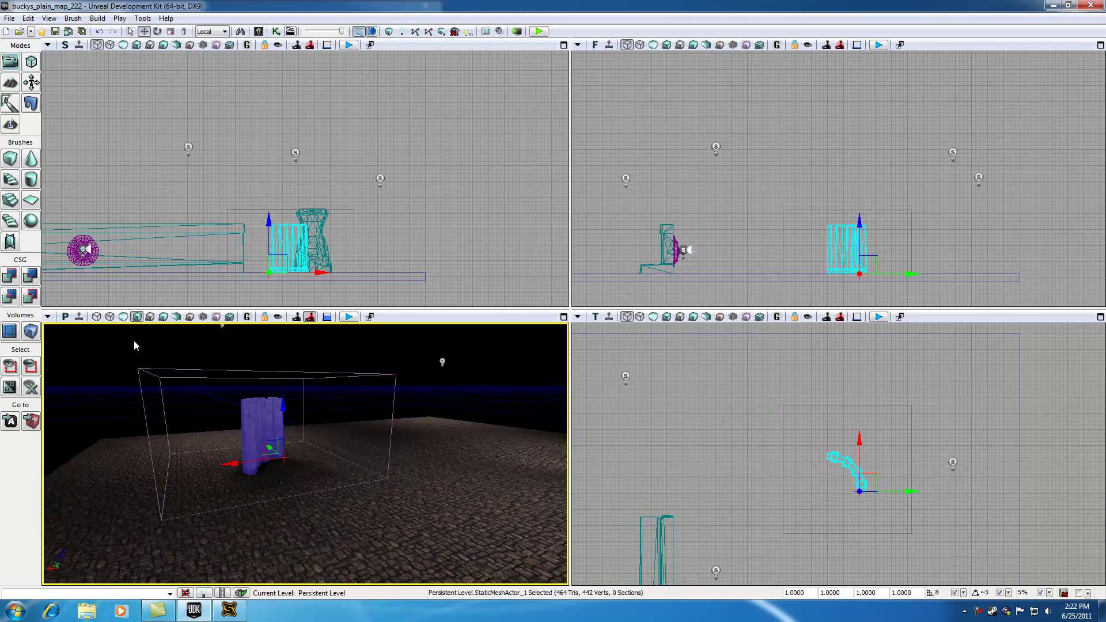
click(218, 362)
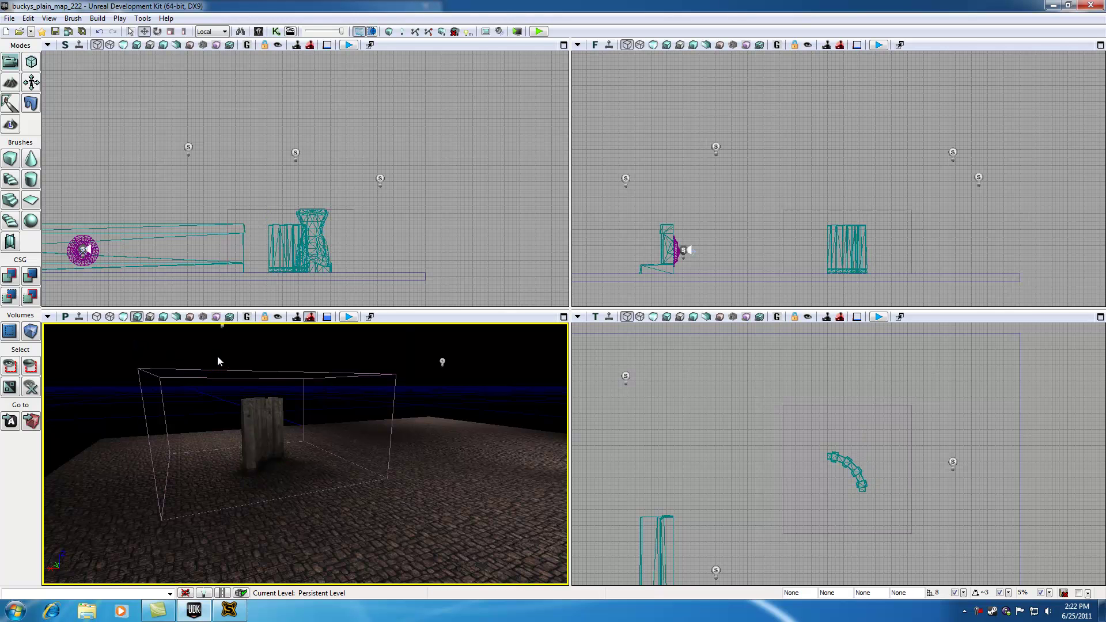